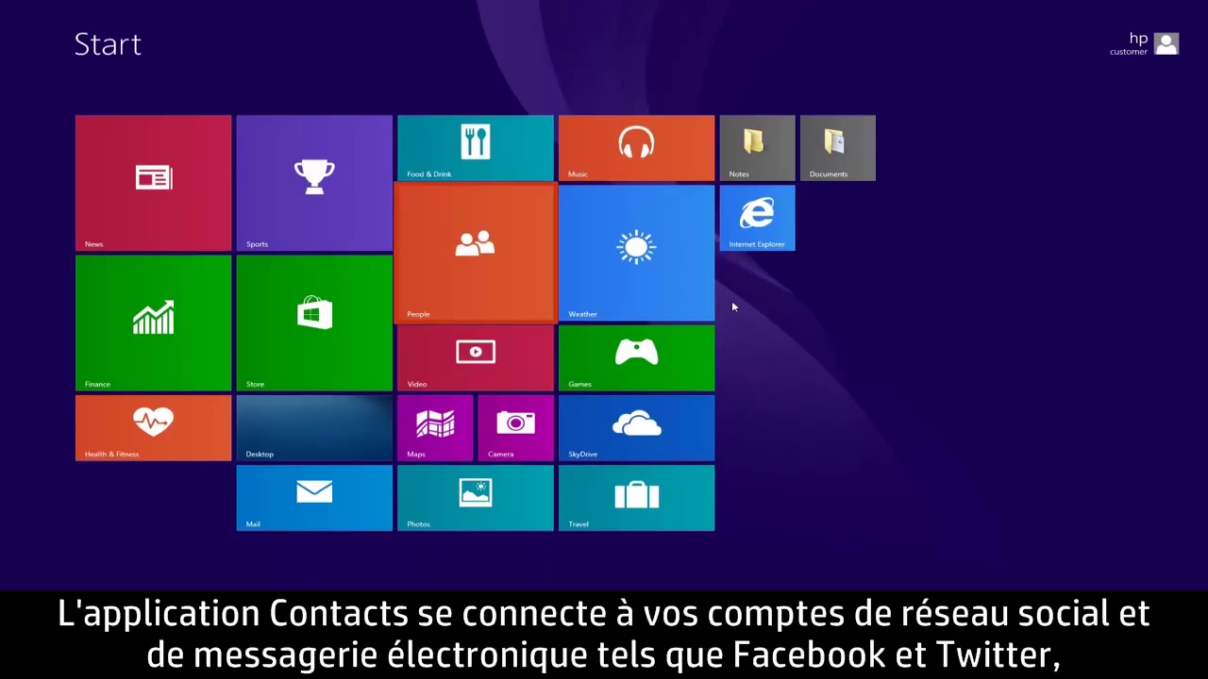
# Step: Launch the People app from Start and open your own Me profile page
pyautogui.click(522, 241)
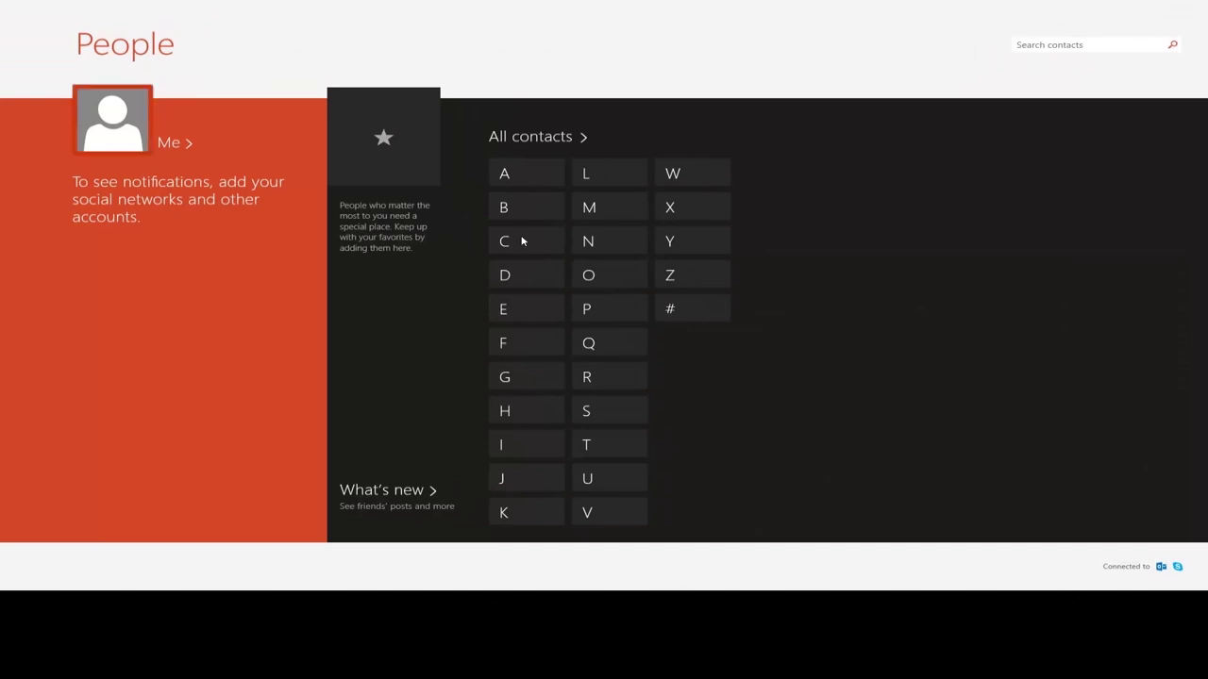
pyautogui.click(144, 142)
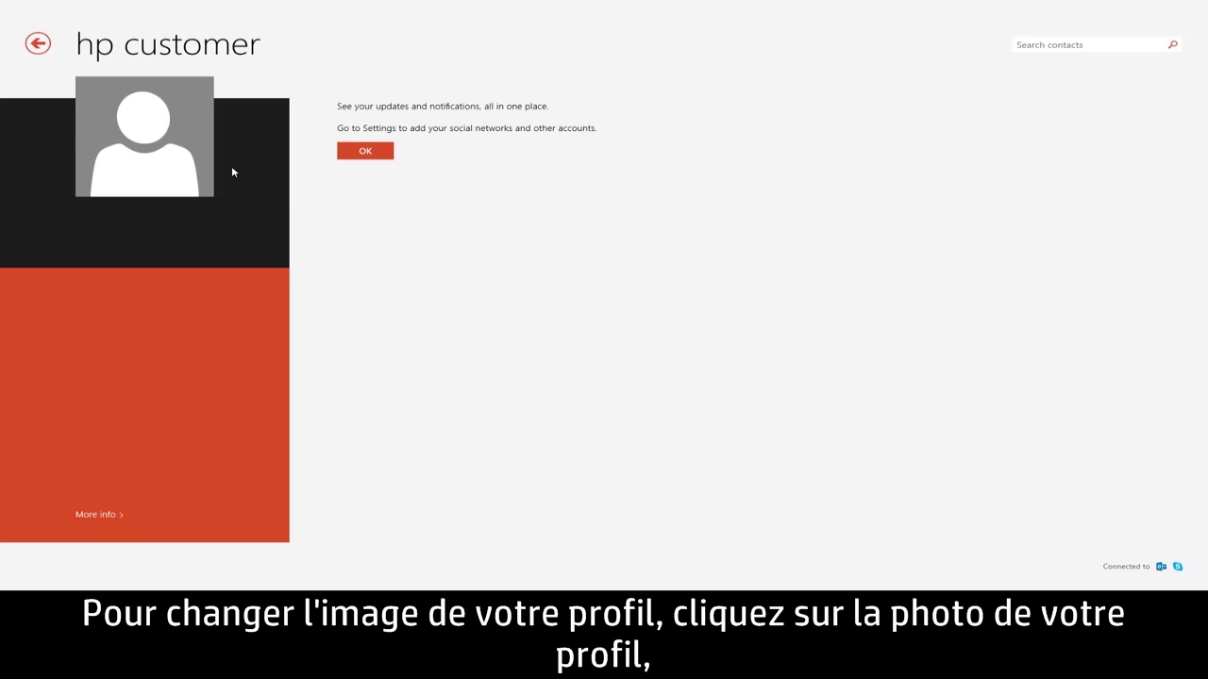
# Step: Load the hoodie photo from Pictures as the account picture, shifting it slightly down in the crop
pyautogui.click(177, 149)
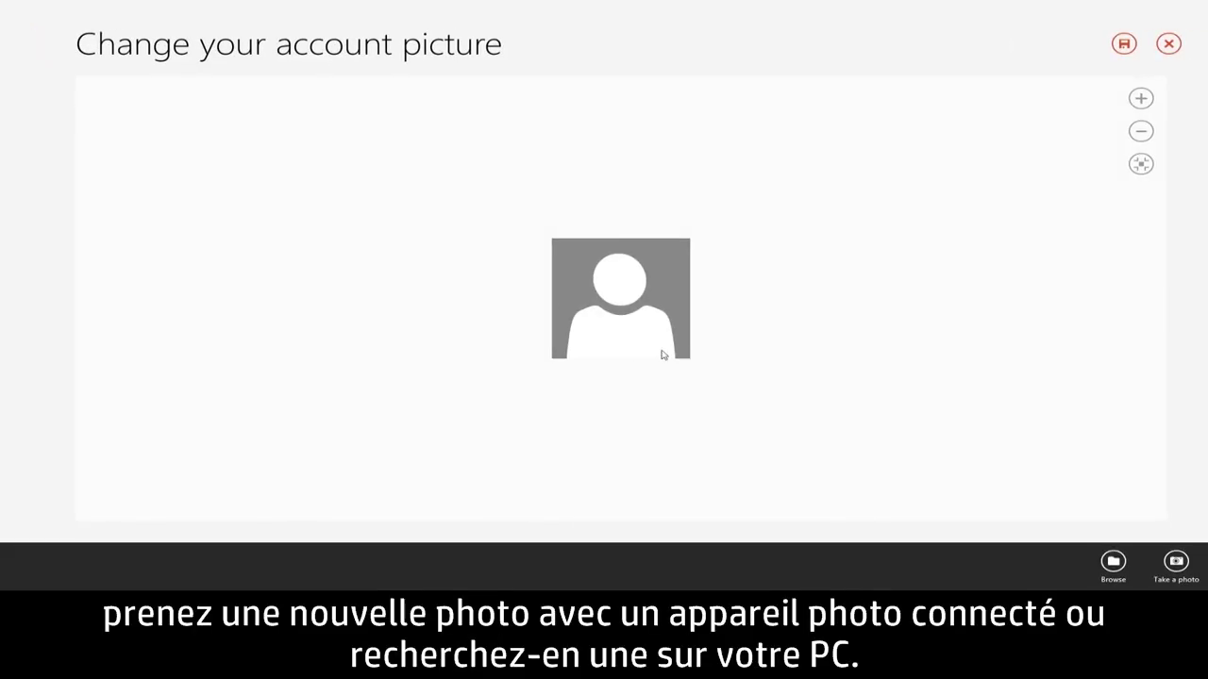
pyautogui.click(1111, 563)
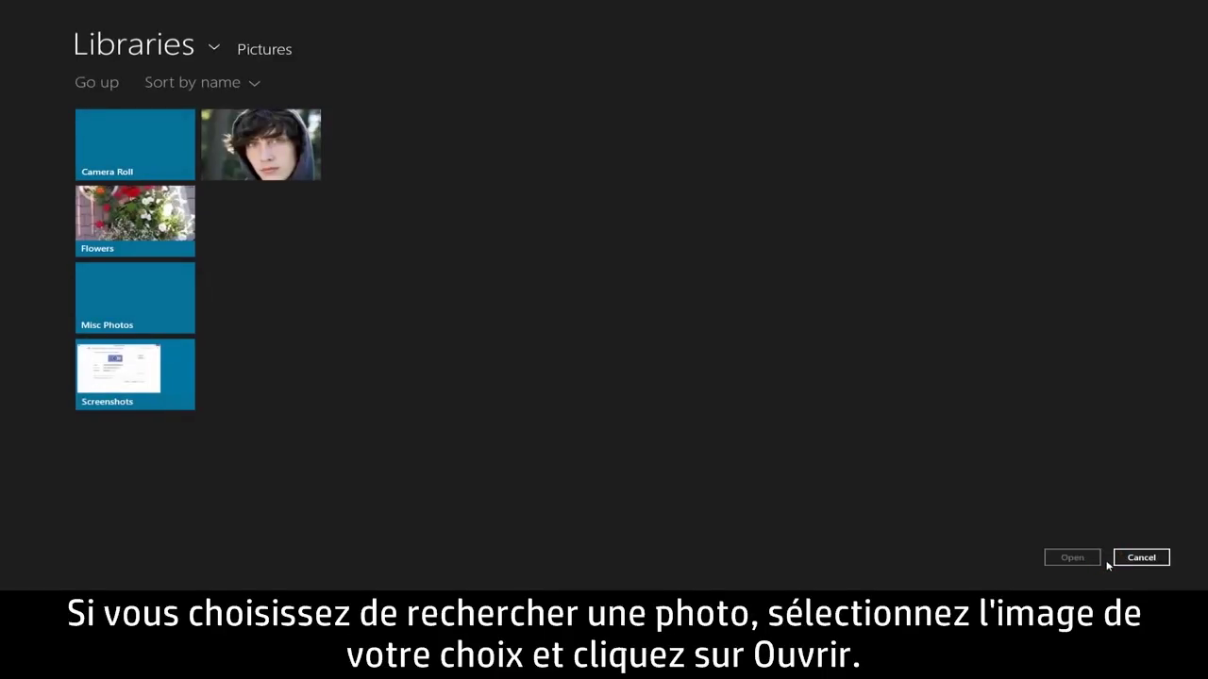
pyautogui.click(299, 172)
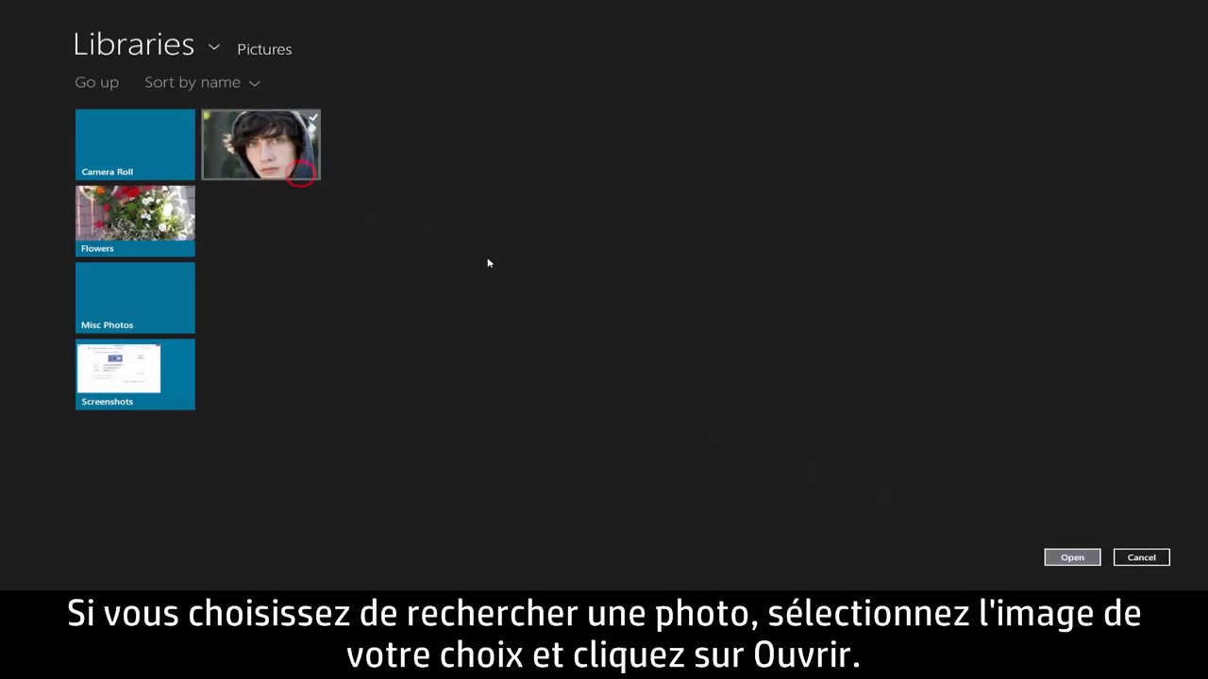
pyautogui.click(1072, 557)
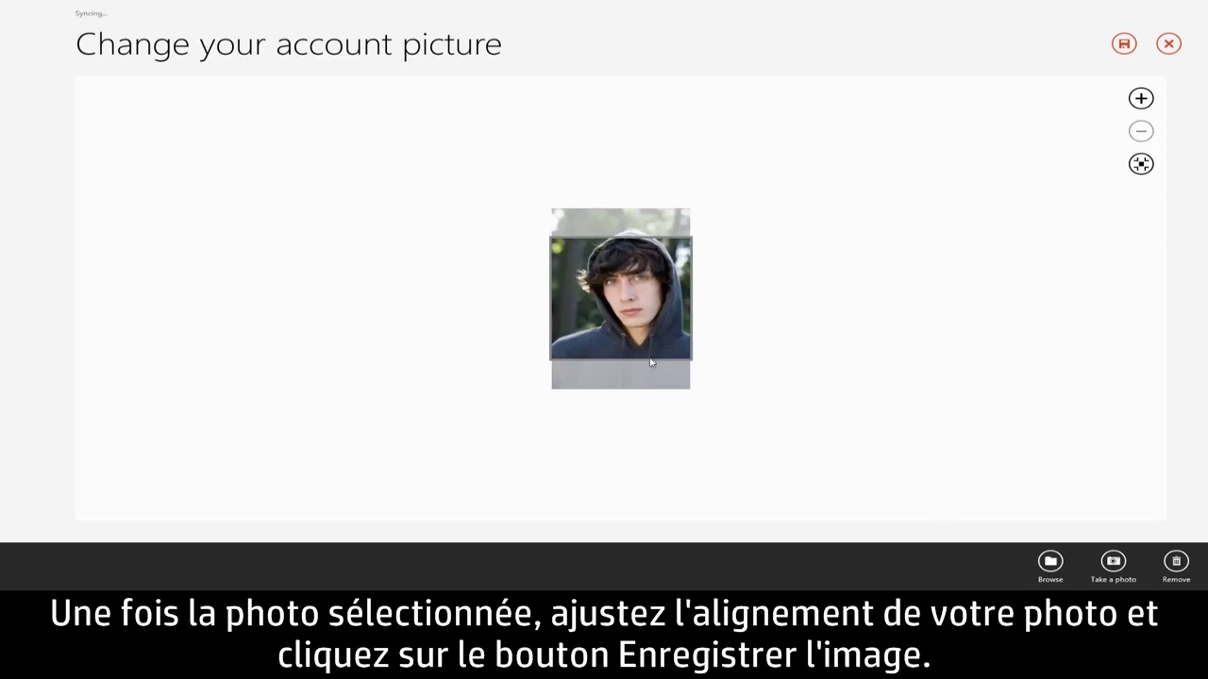
pyautogui.moveTo(627, 353); pyautogui.dragTo(630, 367)
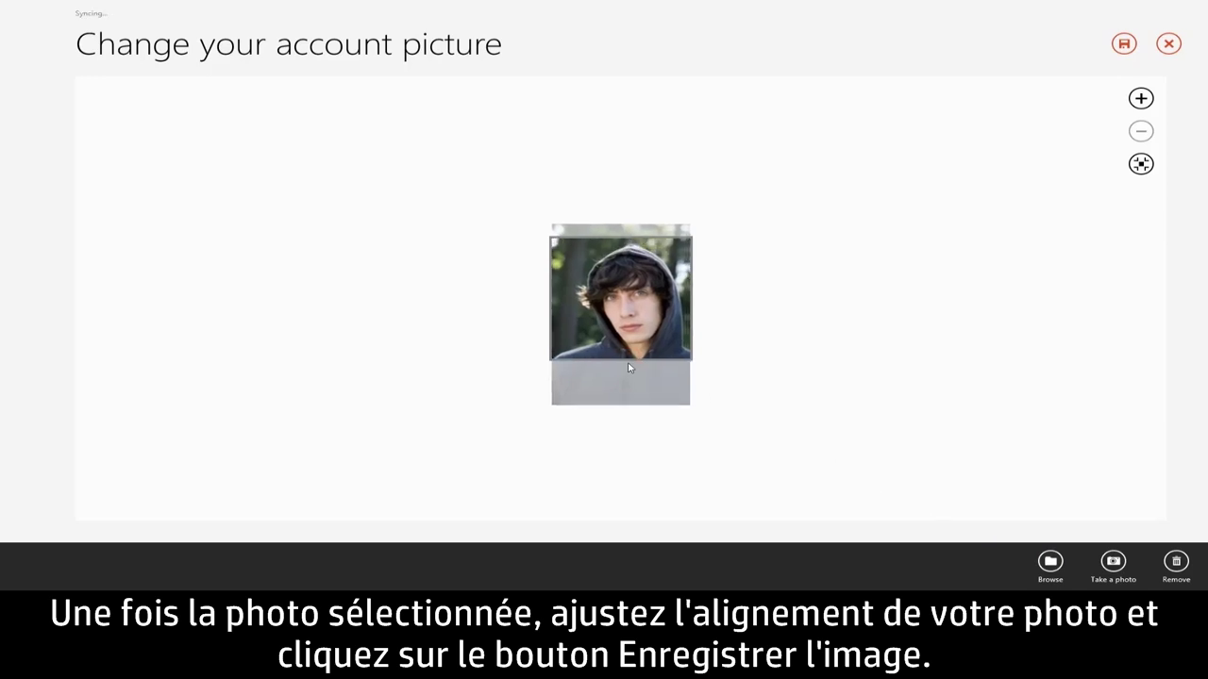
# Step: Confirm the new account picture, then open the Facebook connection's online account settings
pyautogui.click(1123, 44)
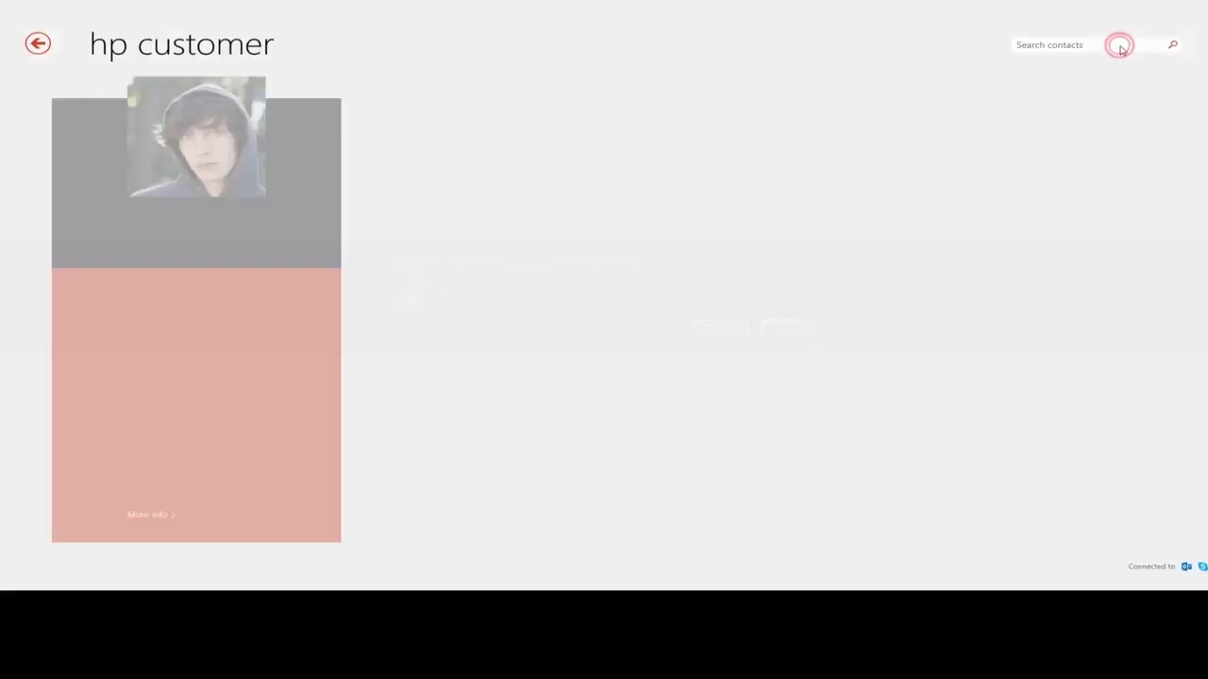
pyautogui.click(719, 328)
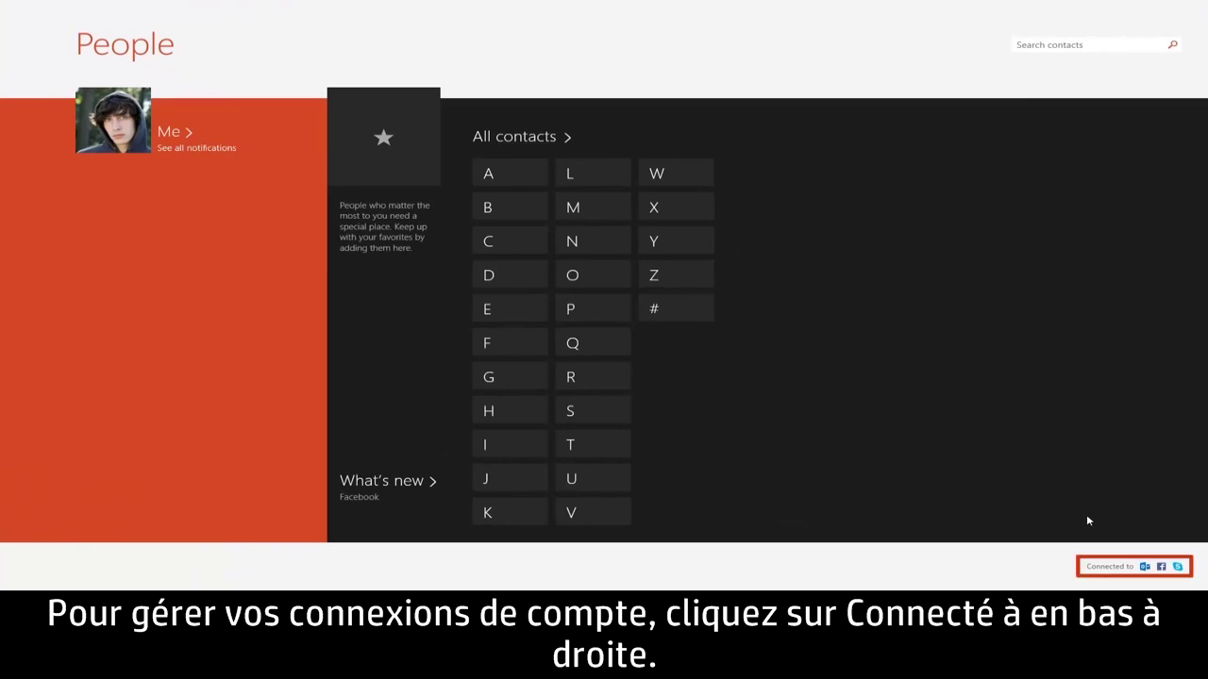
pyautogui.click(1124, 570)
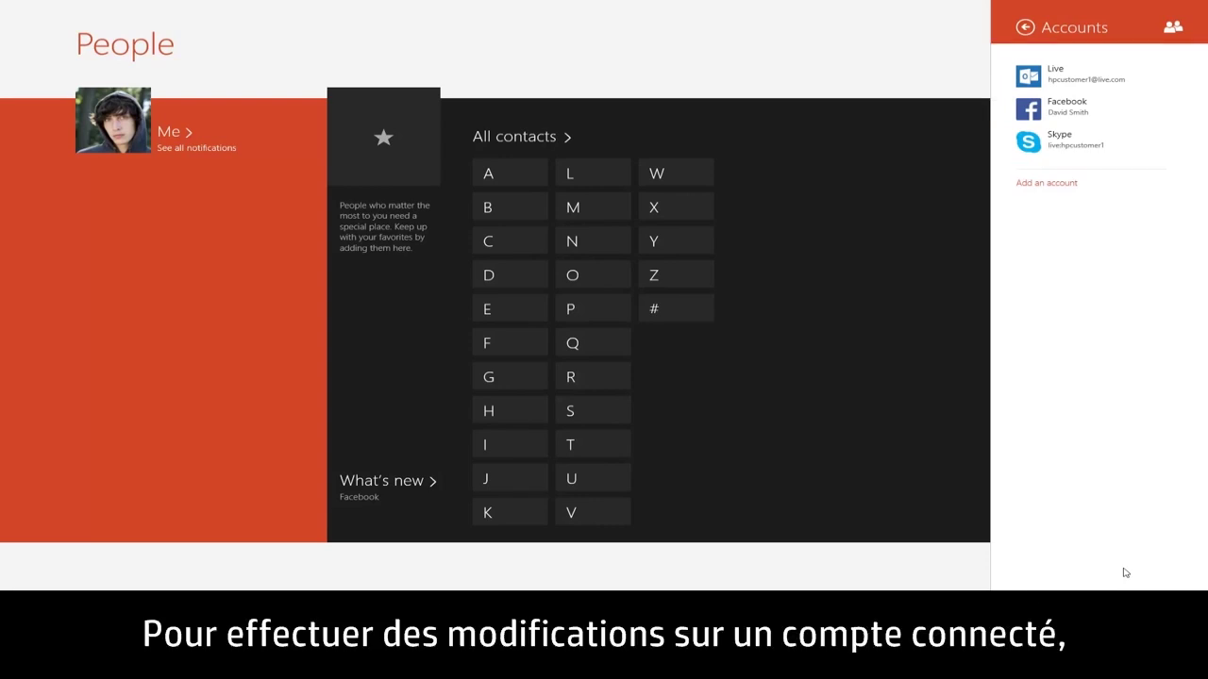
pyautogui.click(1153, 110)
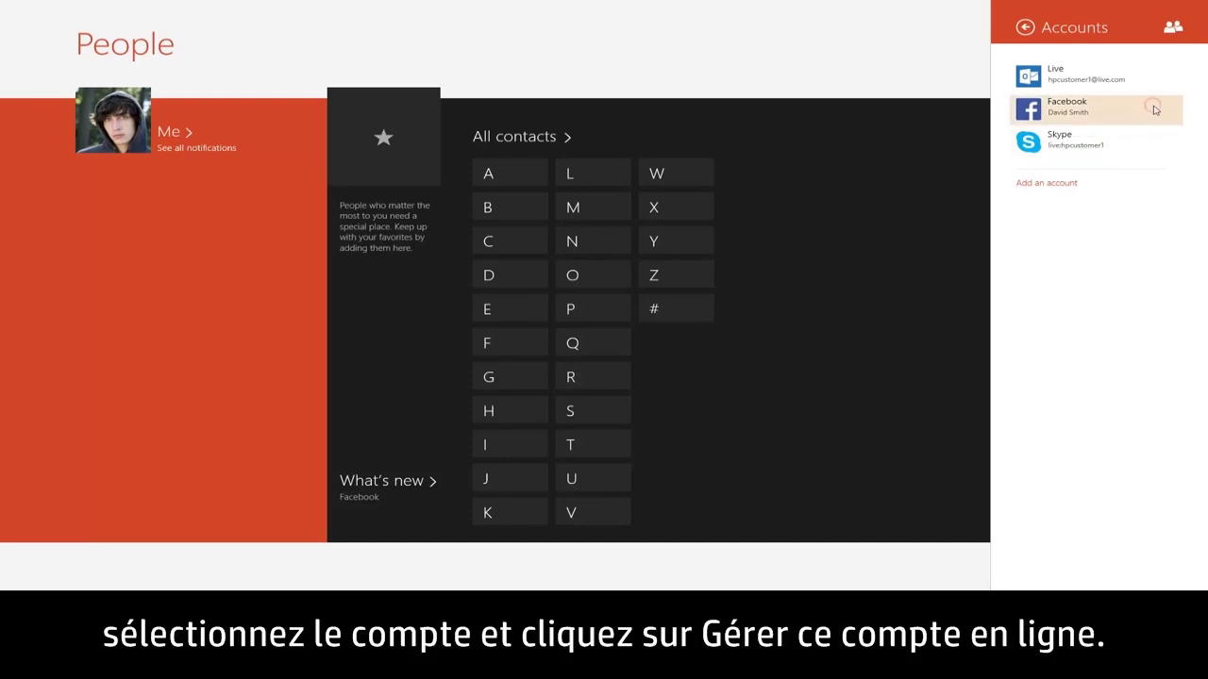
pyautogui.click(1122, 126)
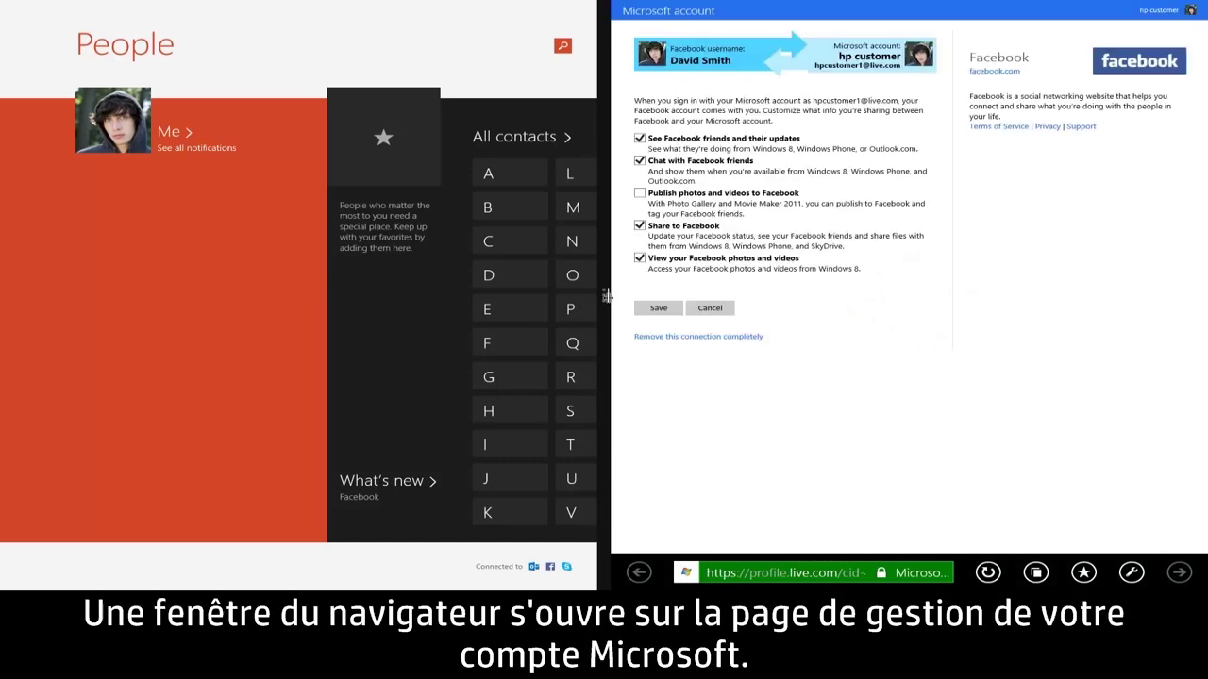
# Step: Expand Internet Explorer to full screen and save the Facebook sharing settings
pyautogui.moveTo(606, 300); pyautogui.dragTo(2, 317)
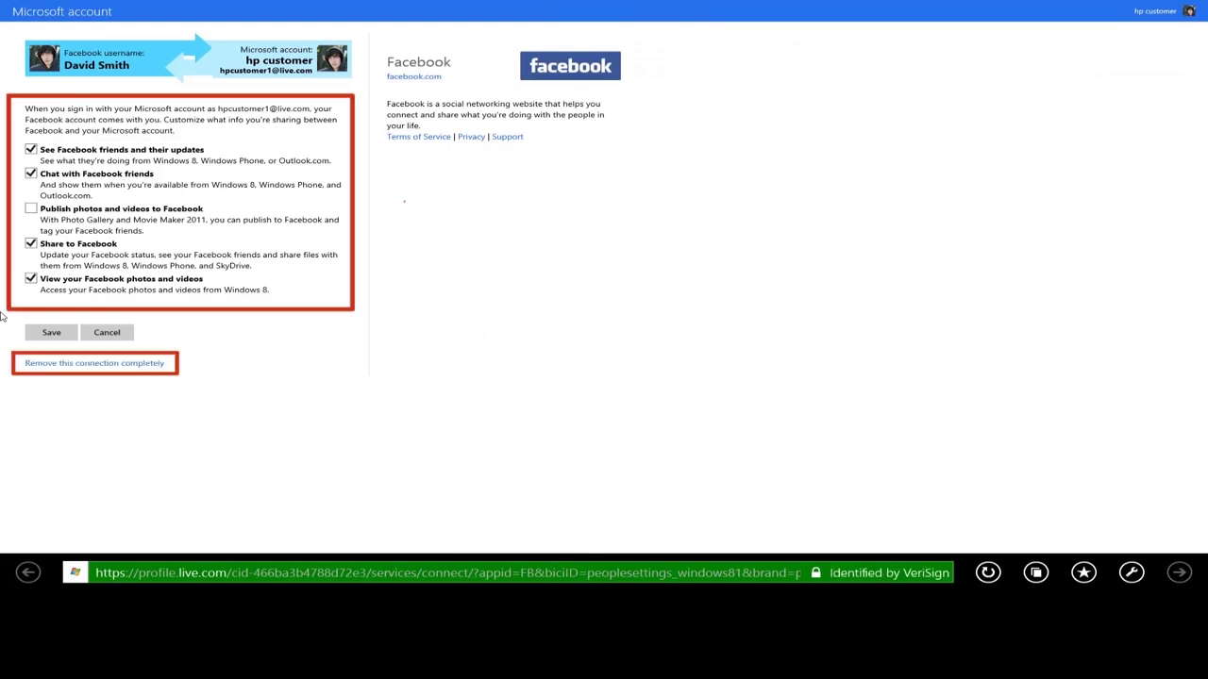
pyautogui.click(51, 334)
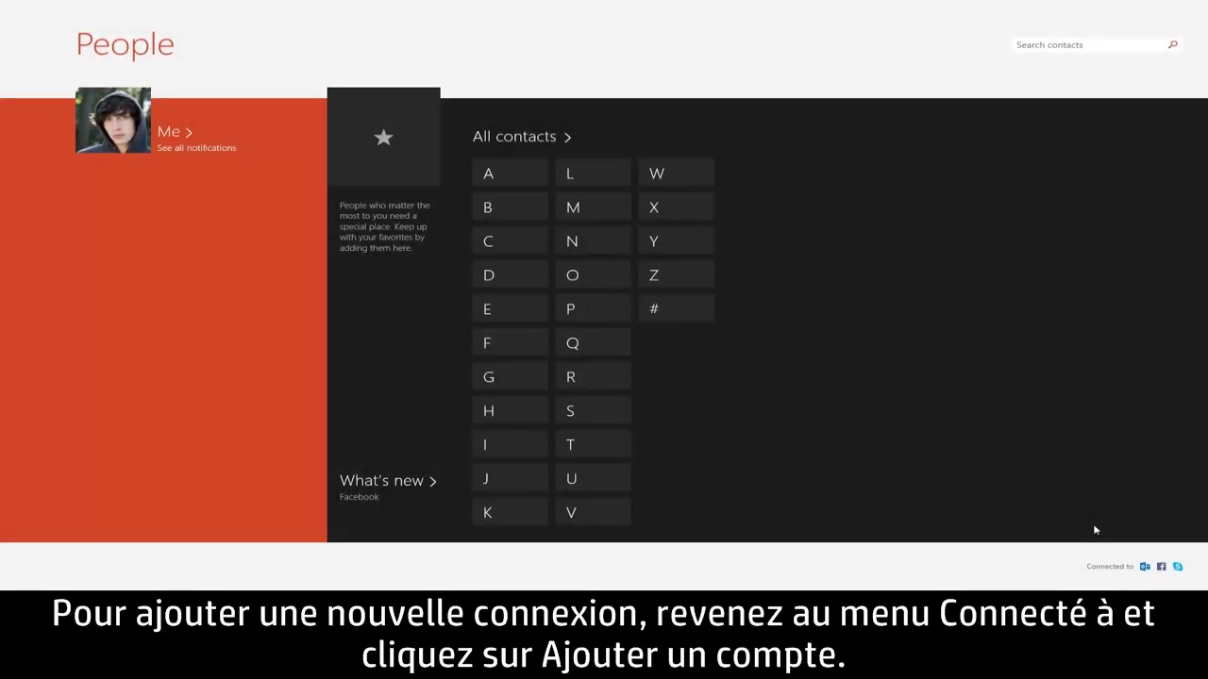
# Step: Add a Twitter account by entering its username and password and authorizing the app
pyautogui.click(1120, 566)
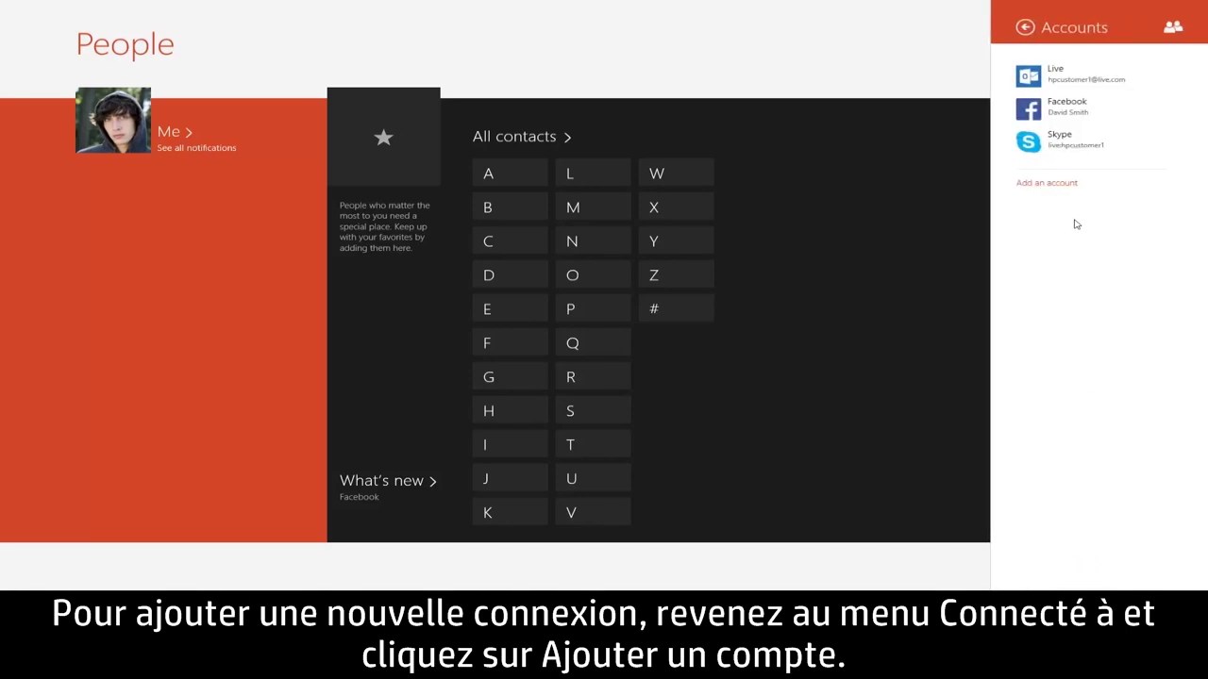
pyautogui.click(1074, 187)
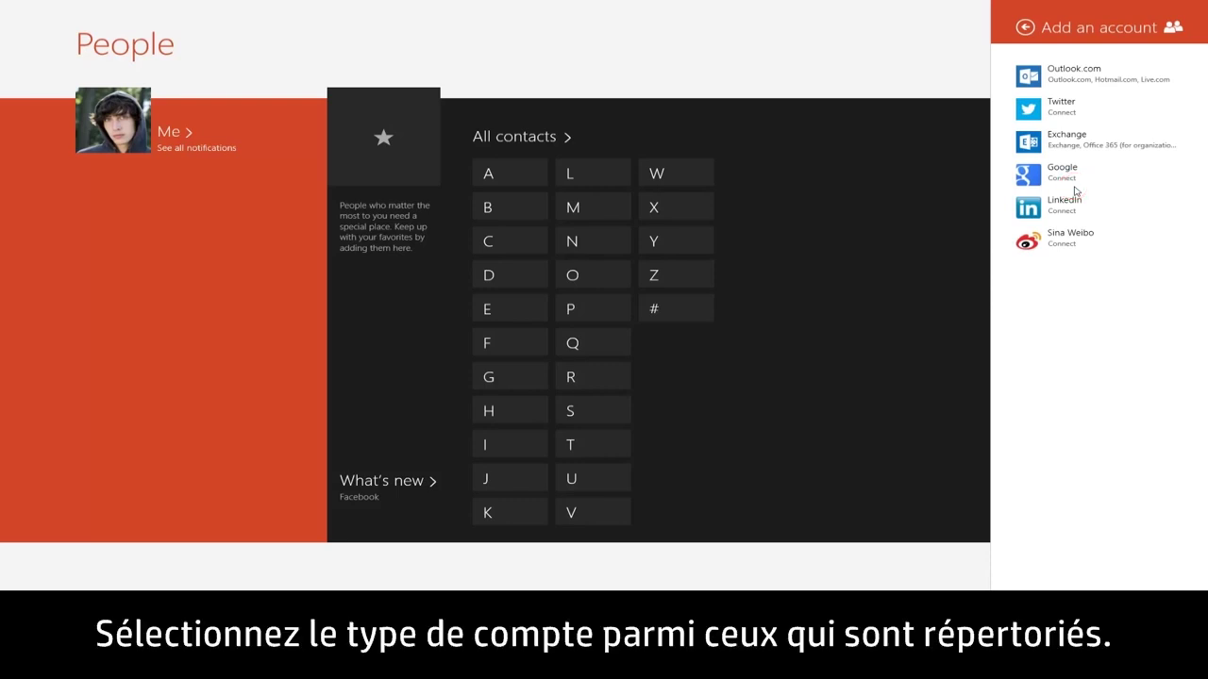
pyautogui.click(1139, 105)
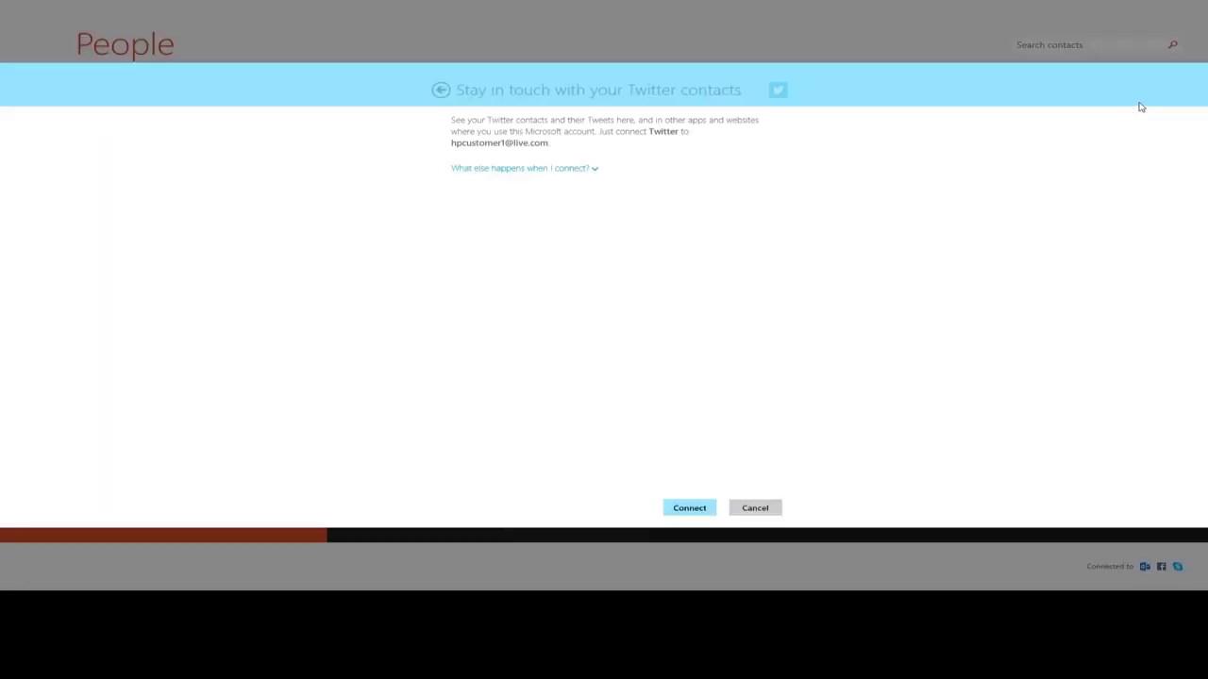
pyautogui.click(596, 169)
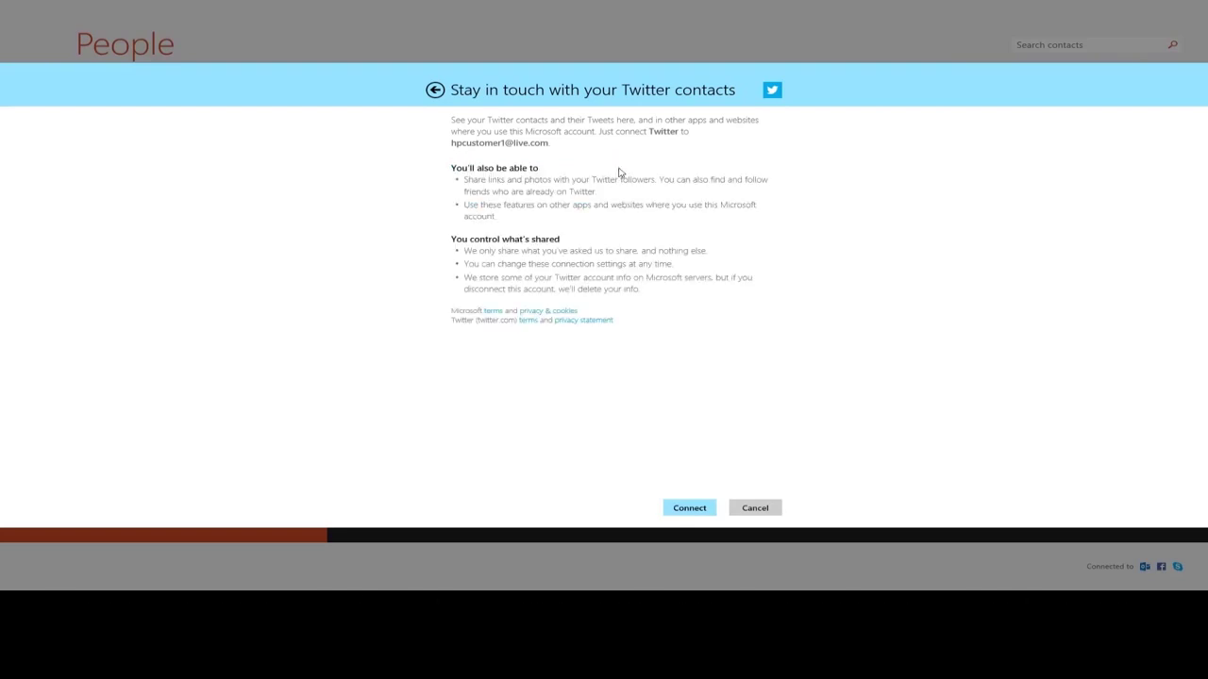
pyautogui.click(690, 509)
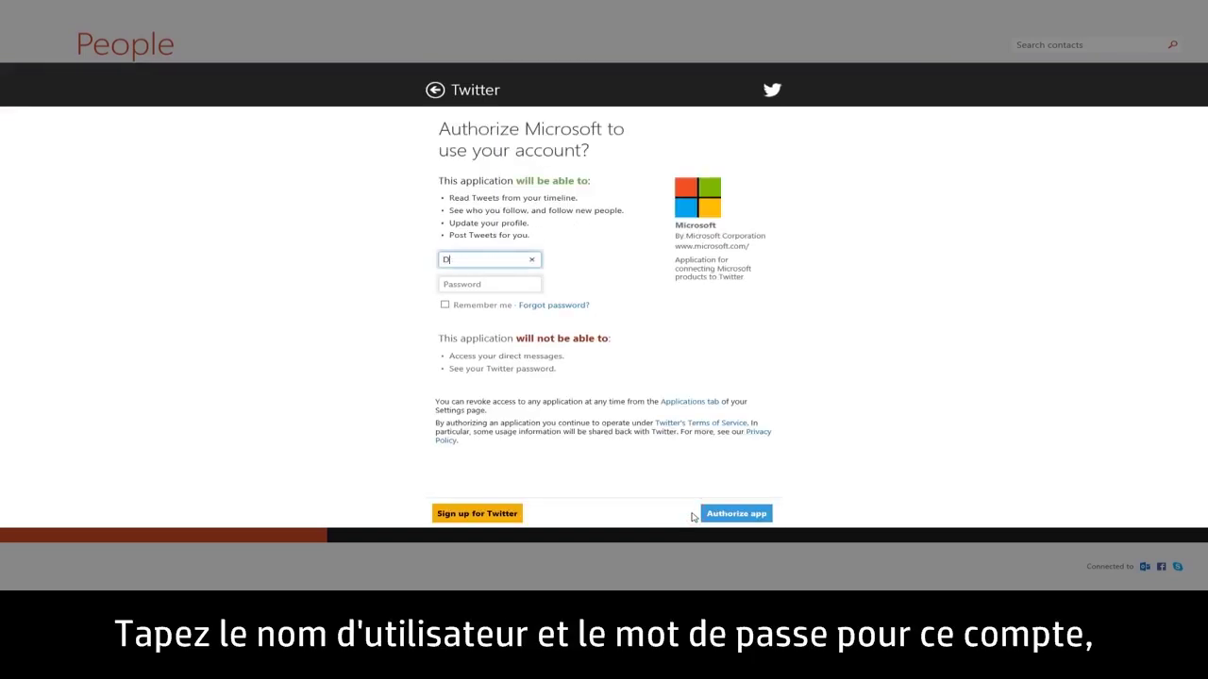
pyautogui.press('Tab')
pyautogui.write('********')
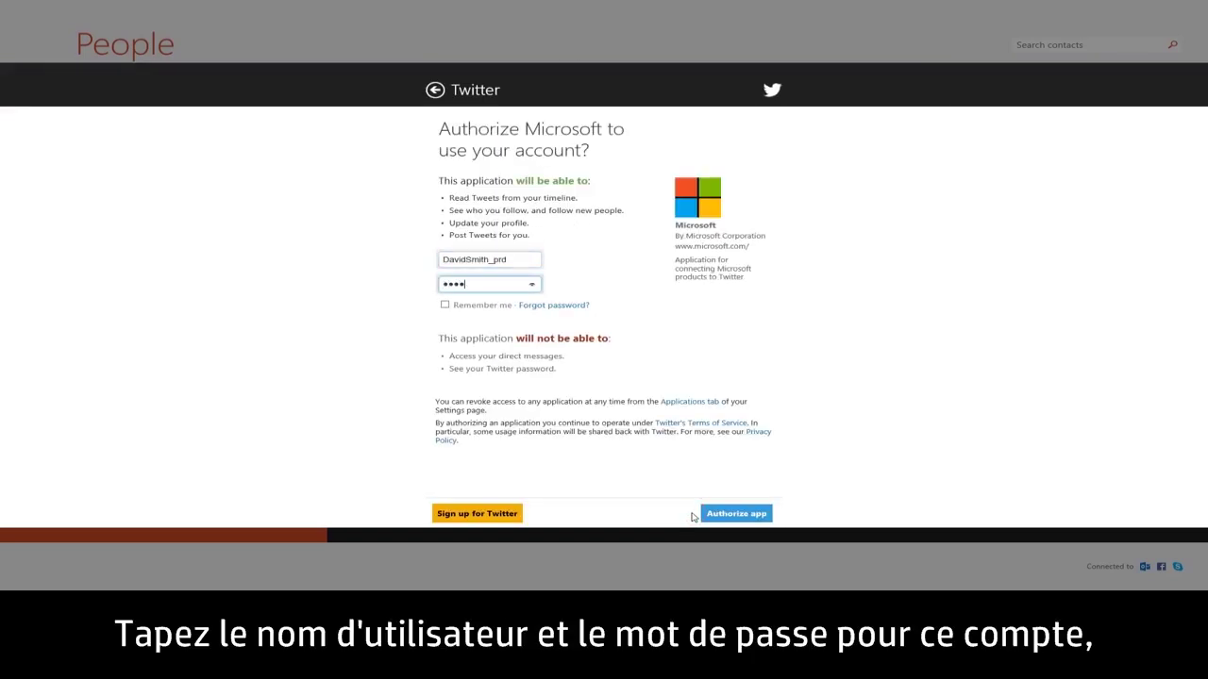
pyautogui.click(729, 519)
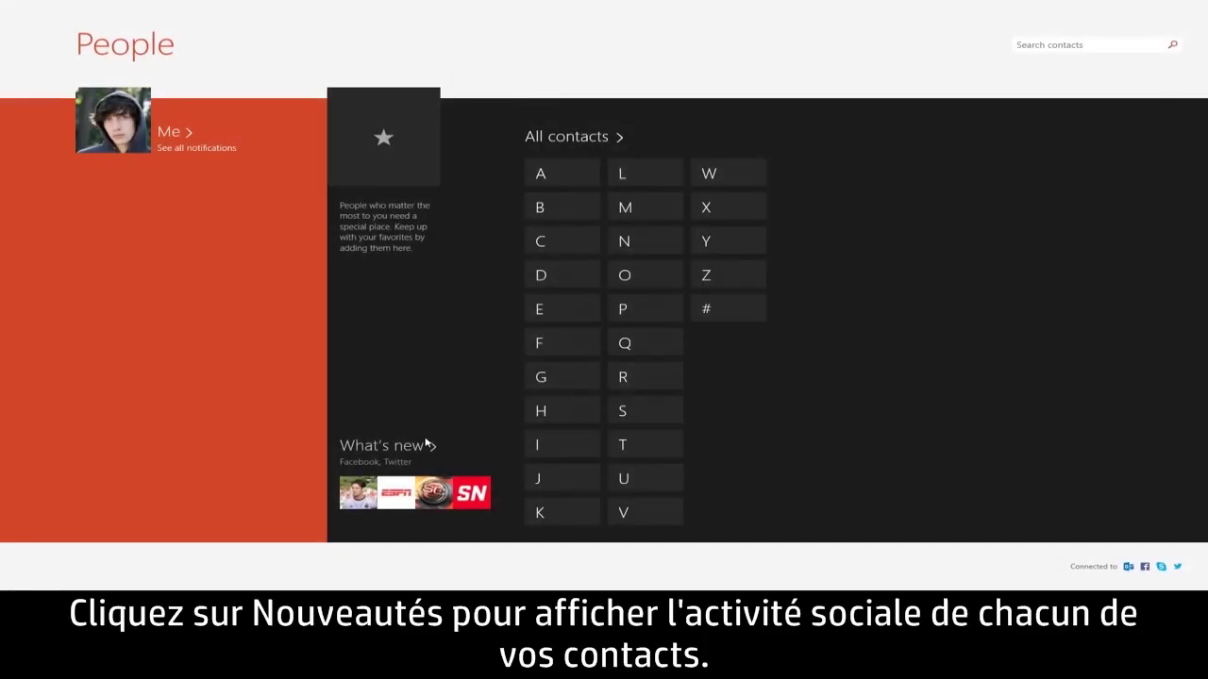
# Step: Browse the What's new activity feed on the People home page
pyautogui.click(408, 447)
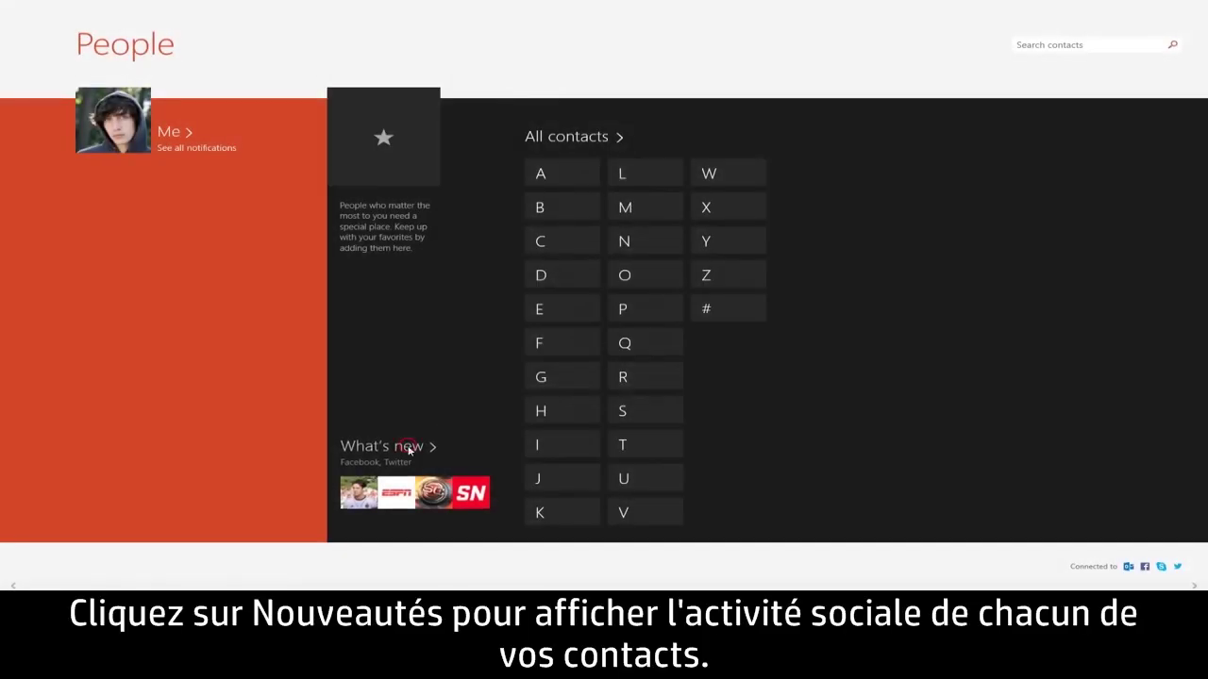
pyautogui.click(229, 585)
pyautogui.moveTo(230, 585); pyautogui.dragTo(492, 586)
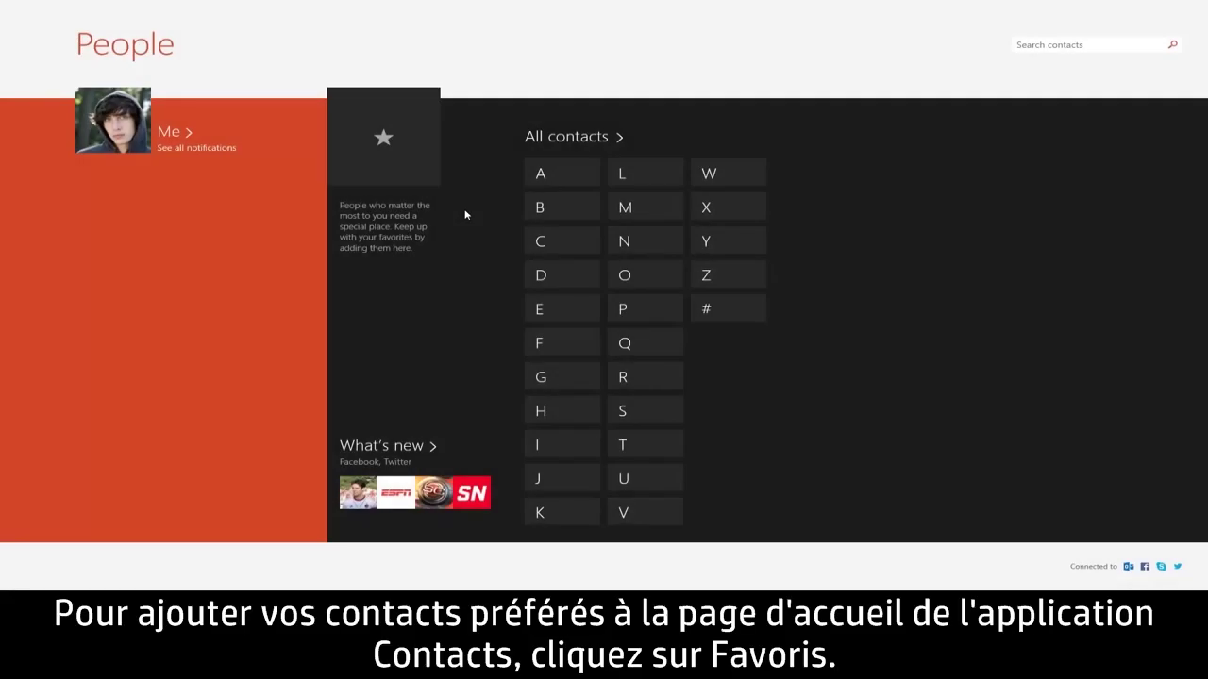
pyautogui.click(433, 183)
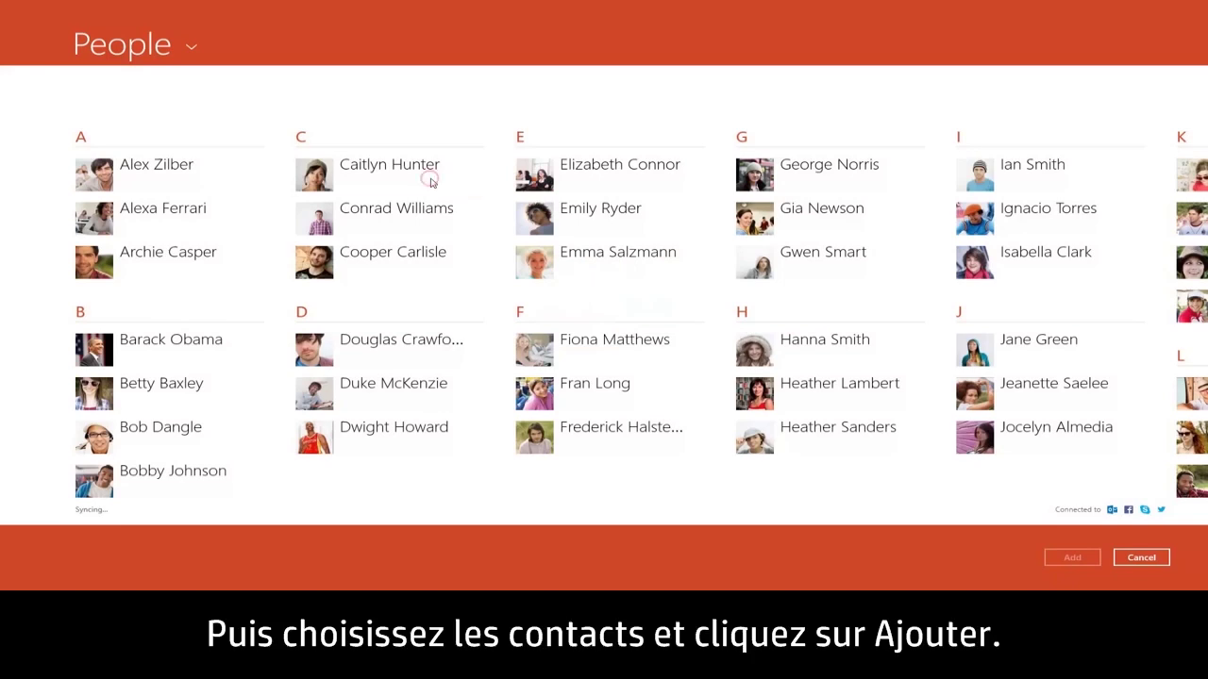
pyautogui.click(431, 183)
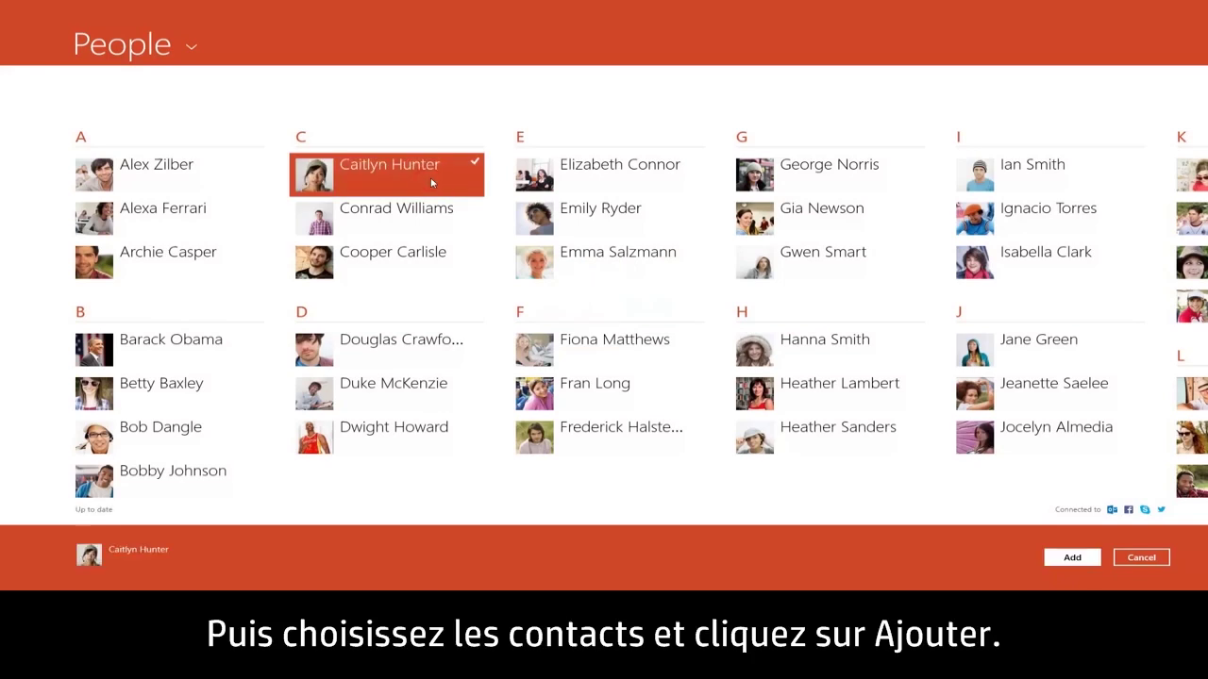
pyautogui.click(426, 264)
pyautogui.click(651, 395)
pyautogui.hscroll(6, 651, 397)
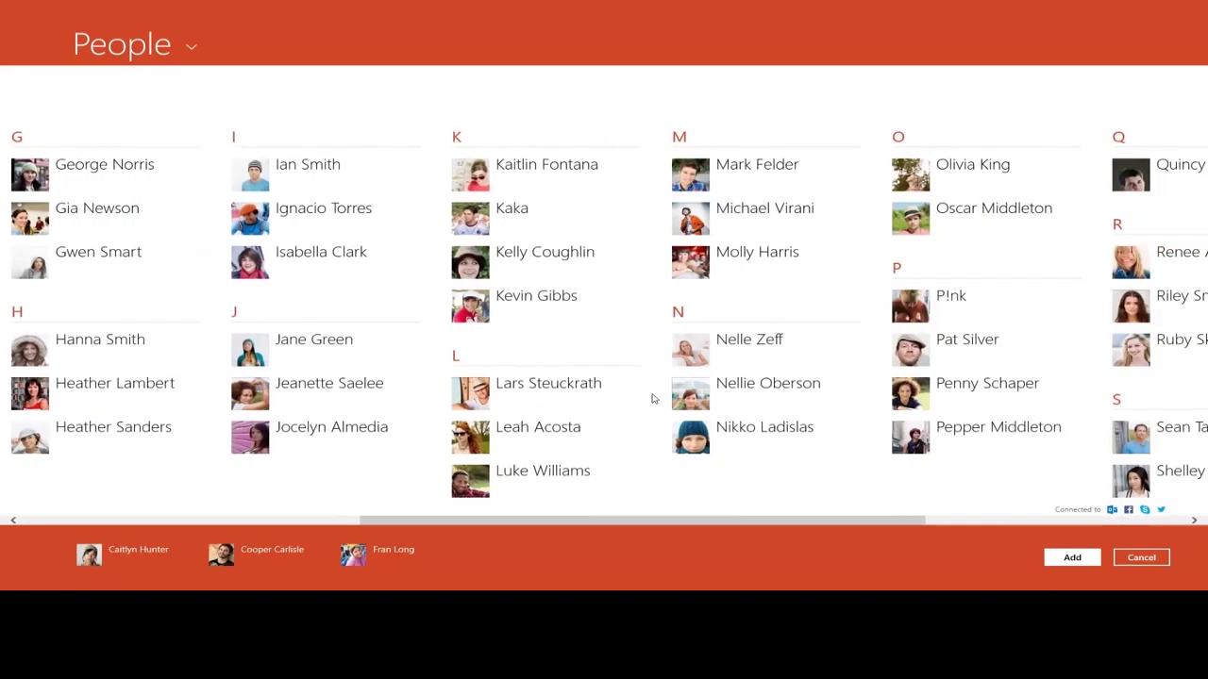
pyautogui.click(587, 321)
pyautogui.click(1096, 563)
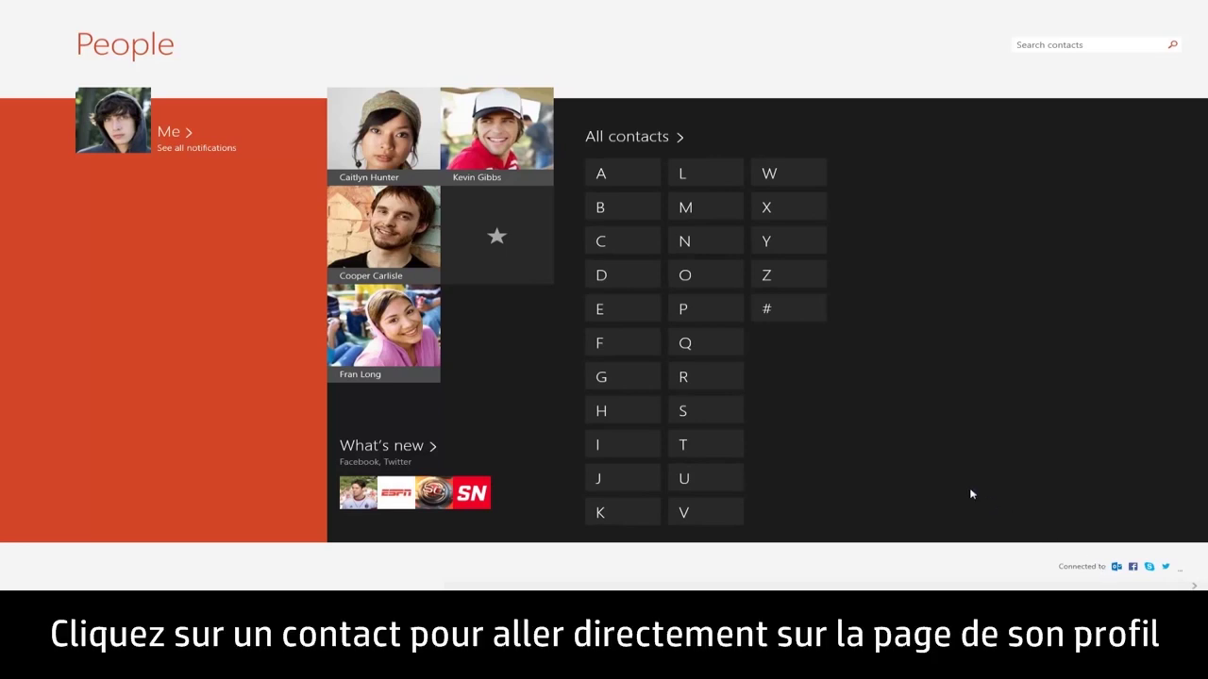
pyautogui.click(411, 163)
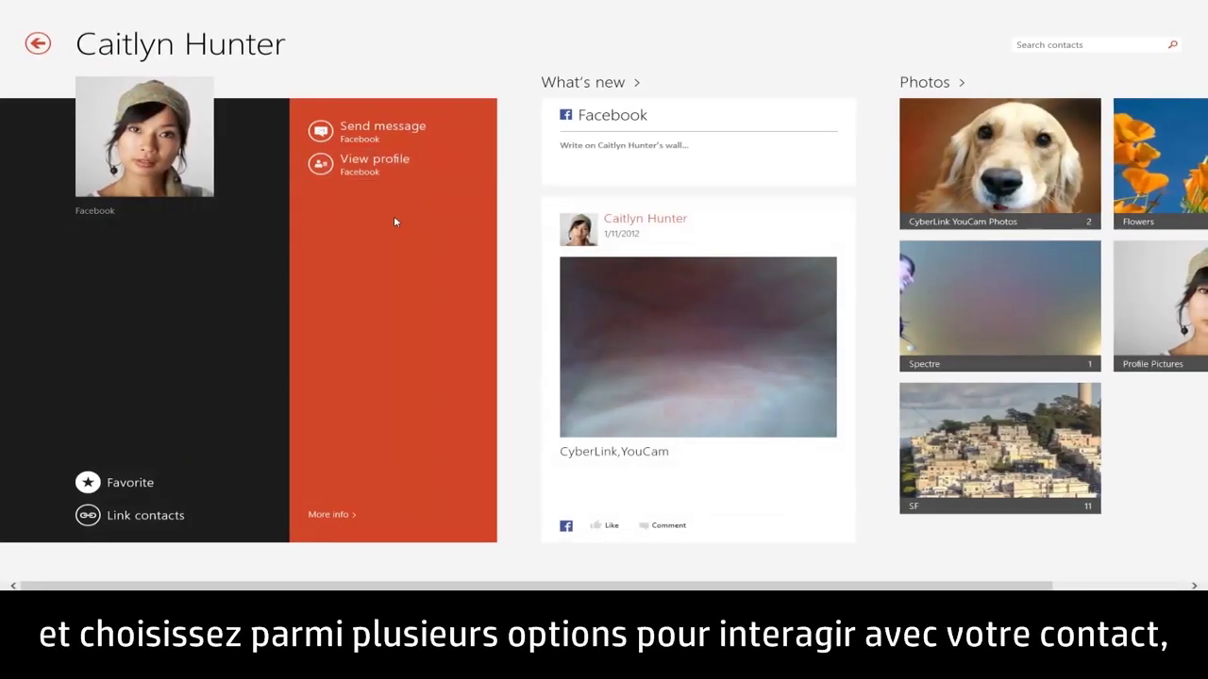
pyautogui.press('Tab')
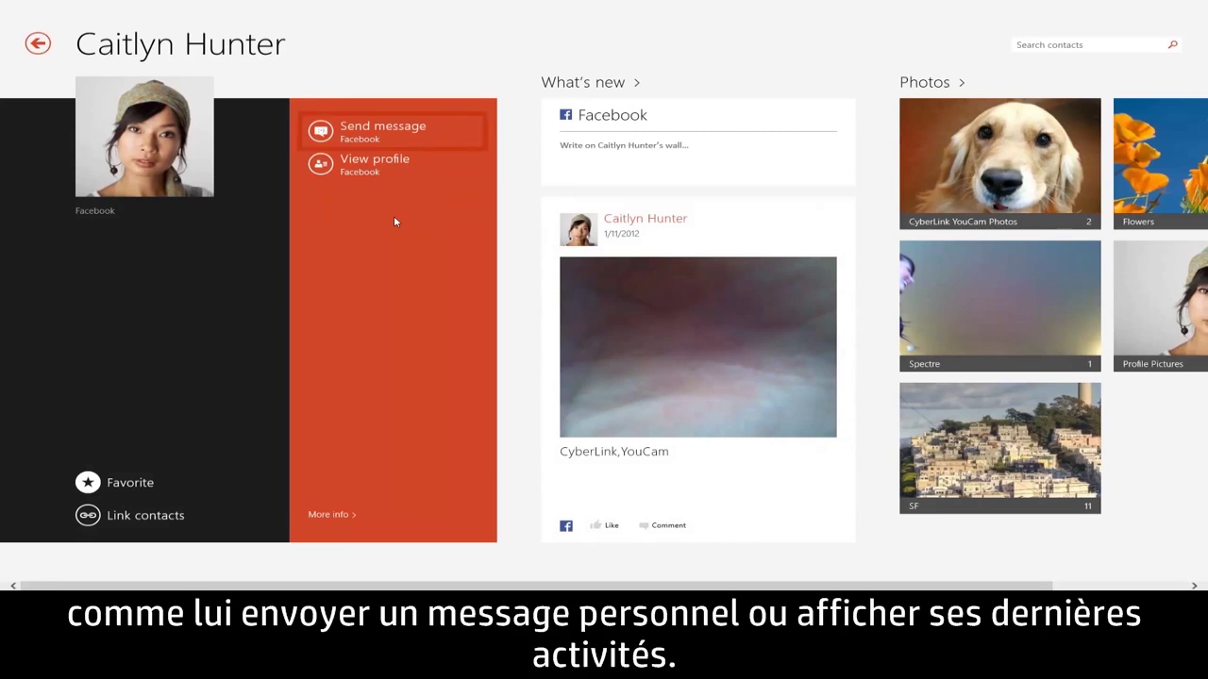
pyautogui.press('Tab')
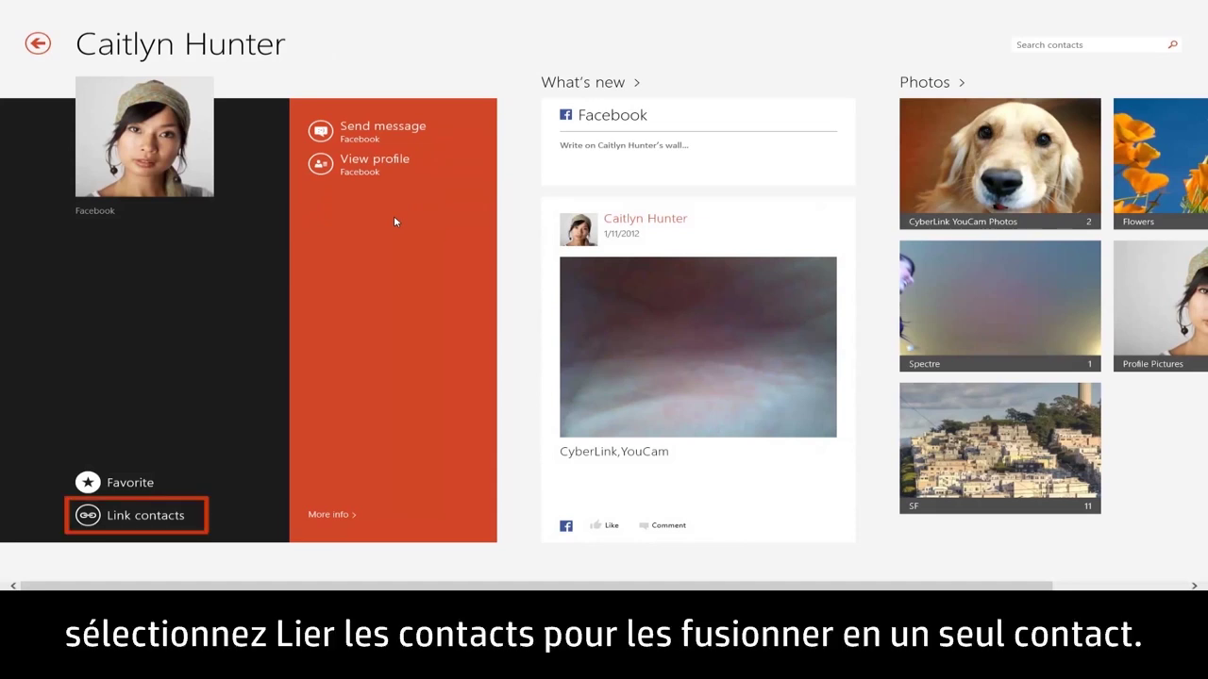
pyautogui.click(116, 518)
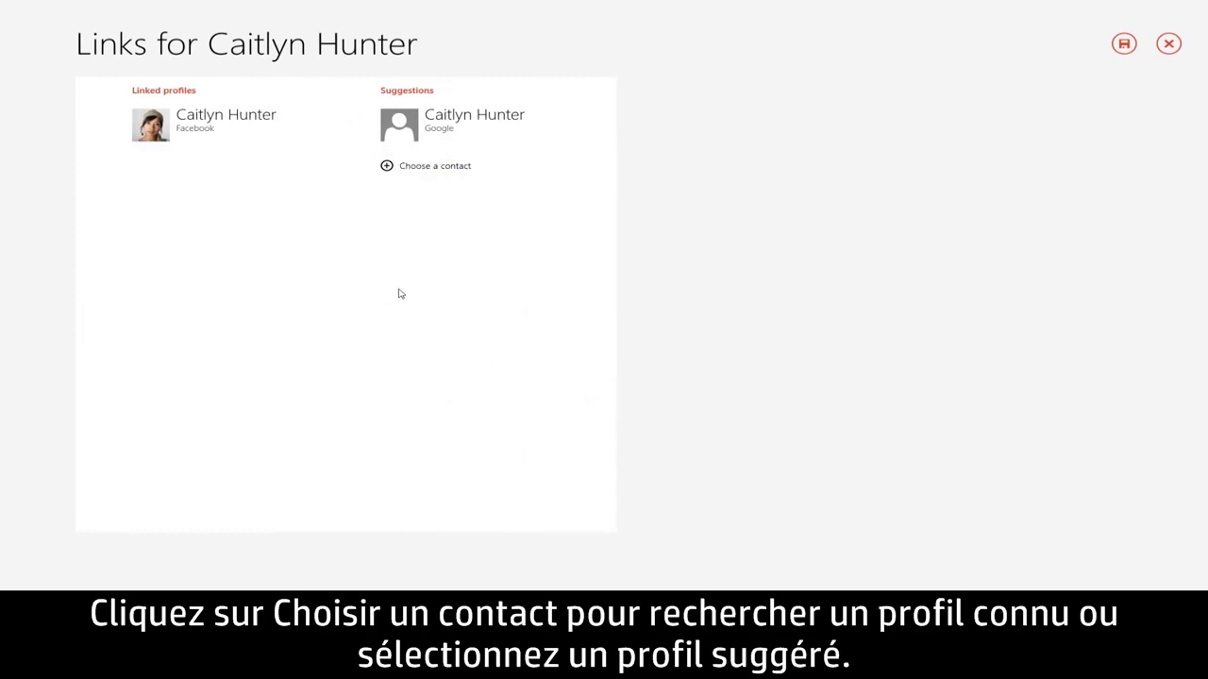
pyautogui.click(517, 141)
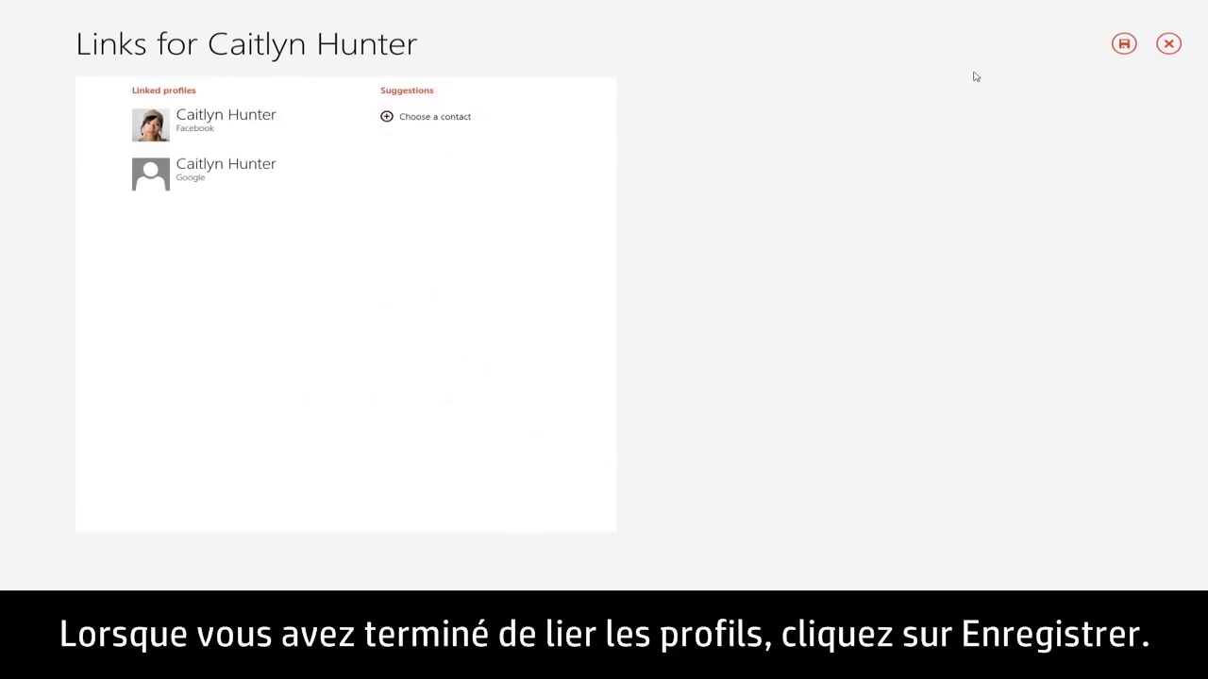
pyautogui.click(1124, 44)
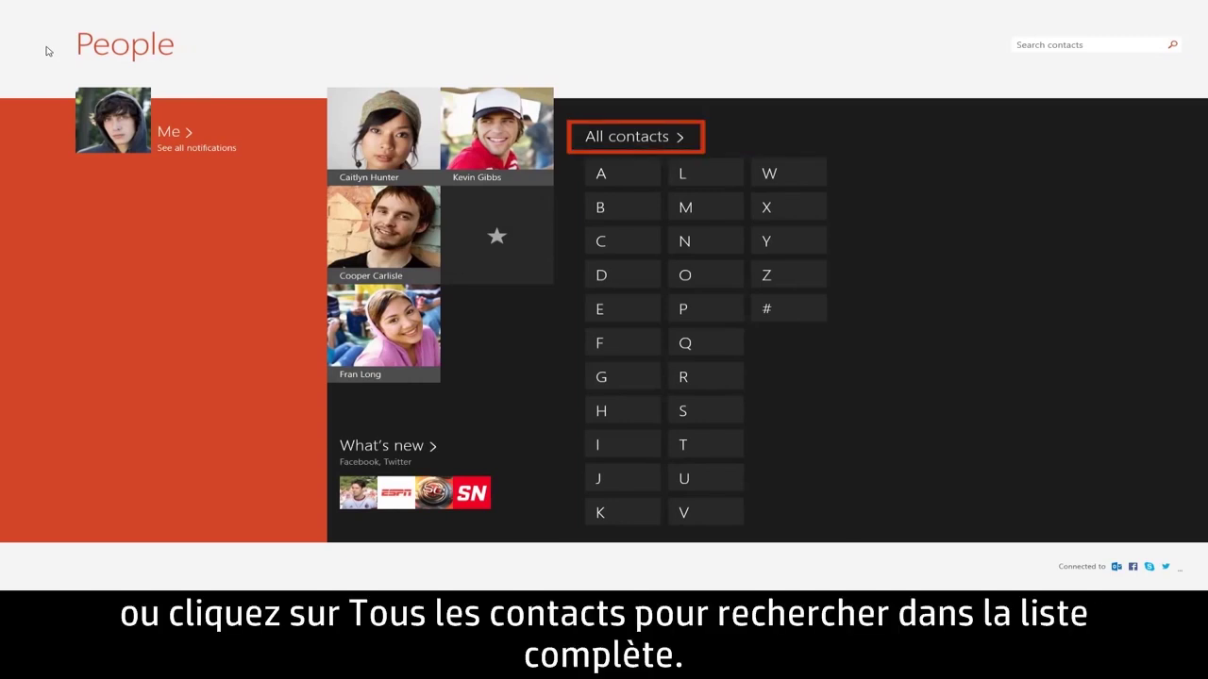
pyautogui.click(626, 140)
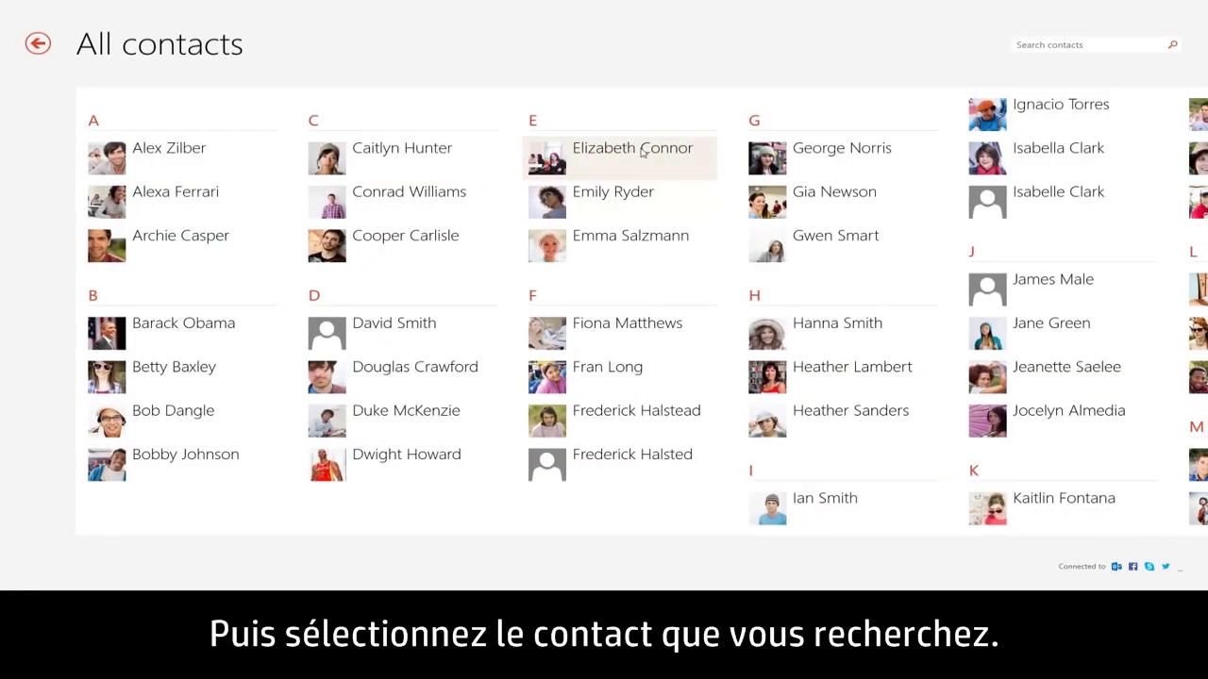
pyautogui.click(849, 254)
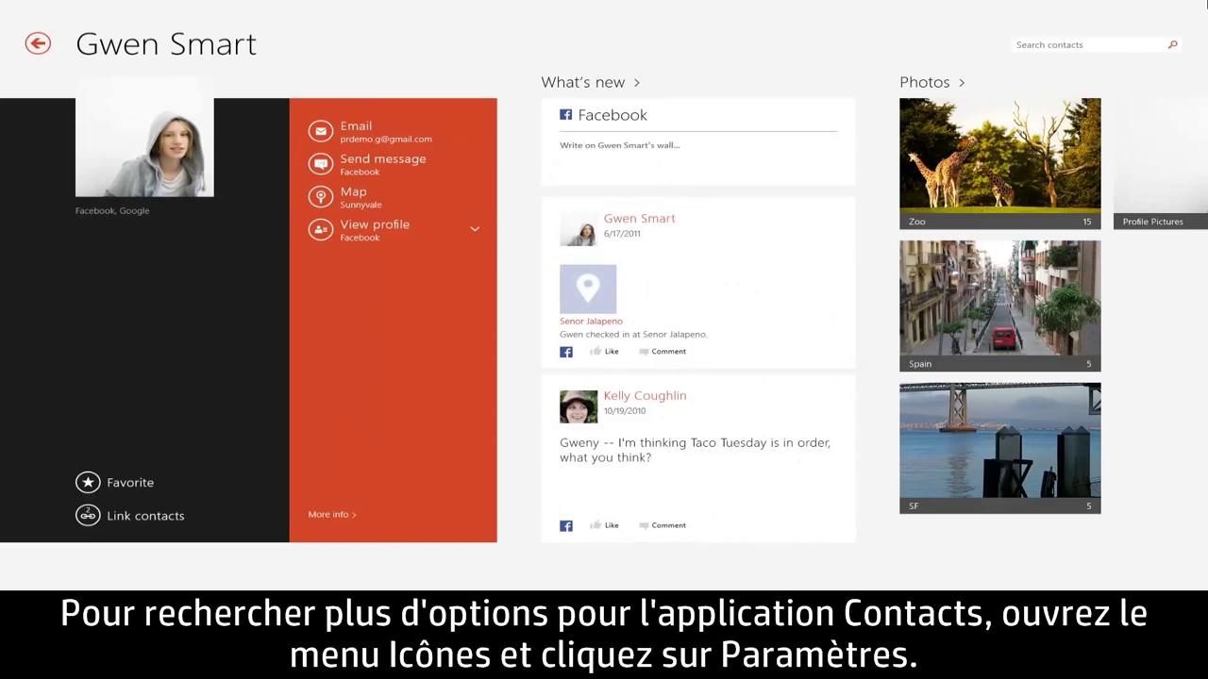
pyautogui.moveTo(1206, 5)
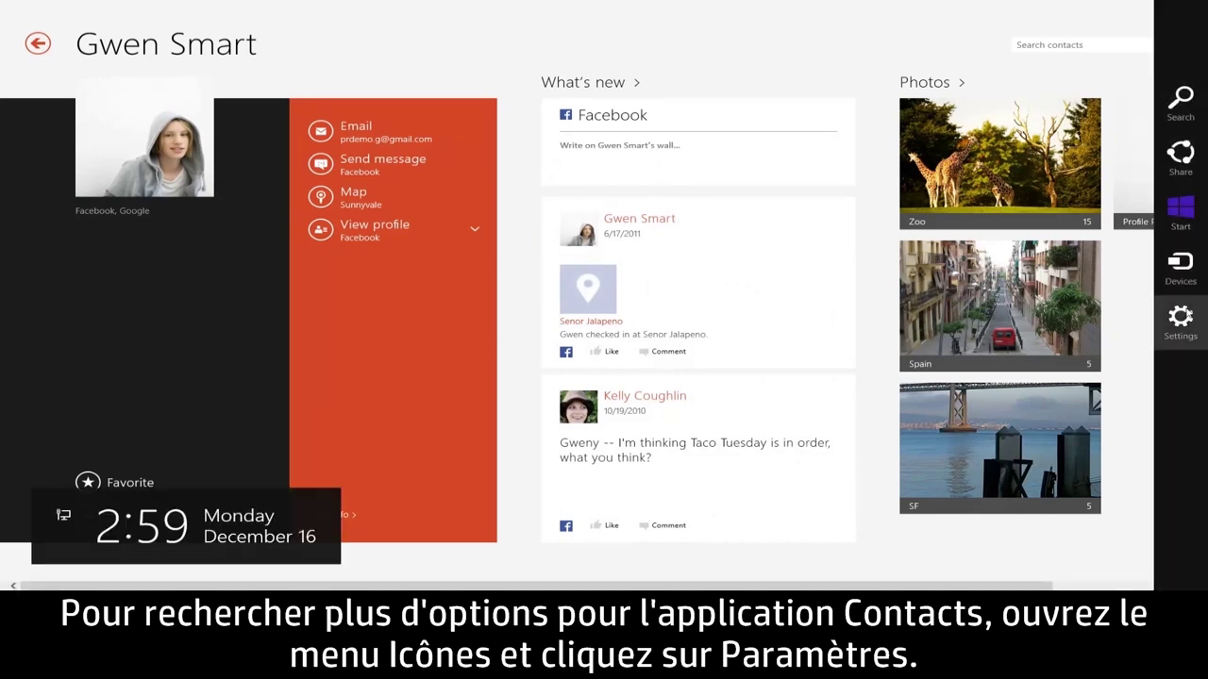
pyautogui.click(1186, 317)
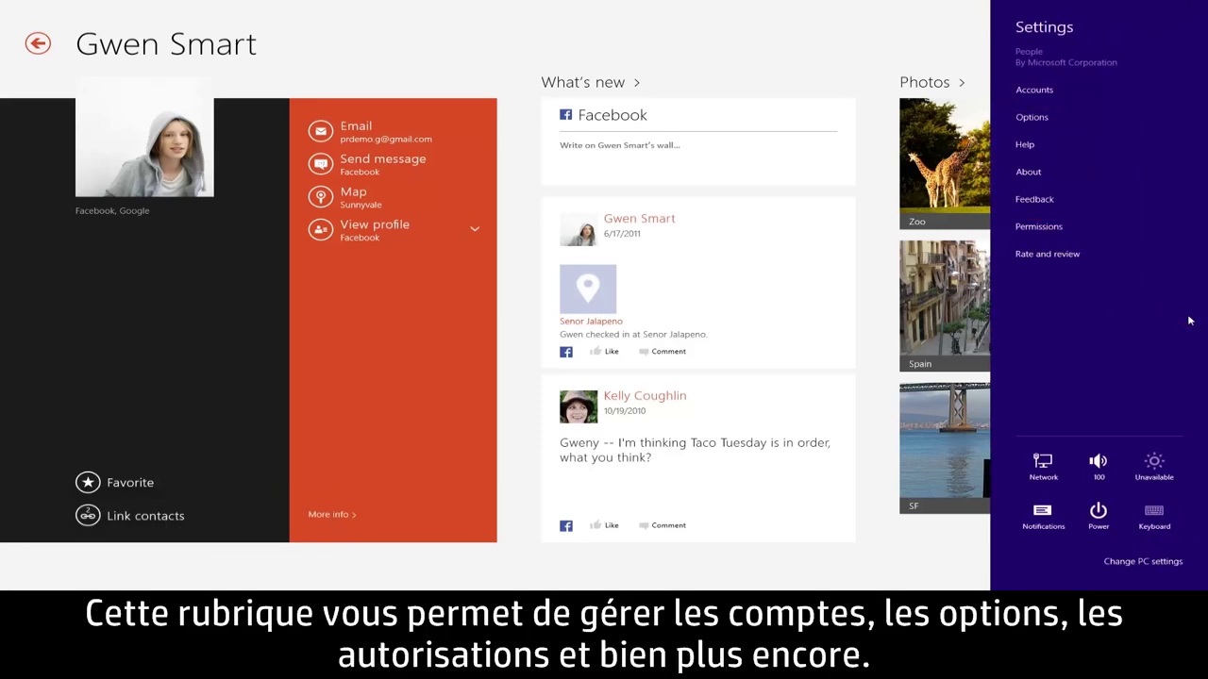
pyautogui.click(886, 320)
pyautogui.rightClick(885, 320)
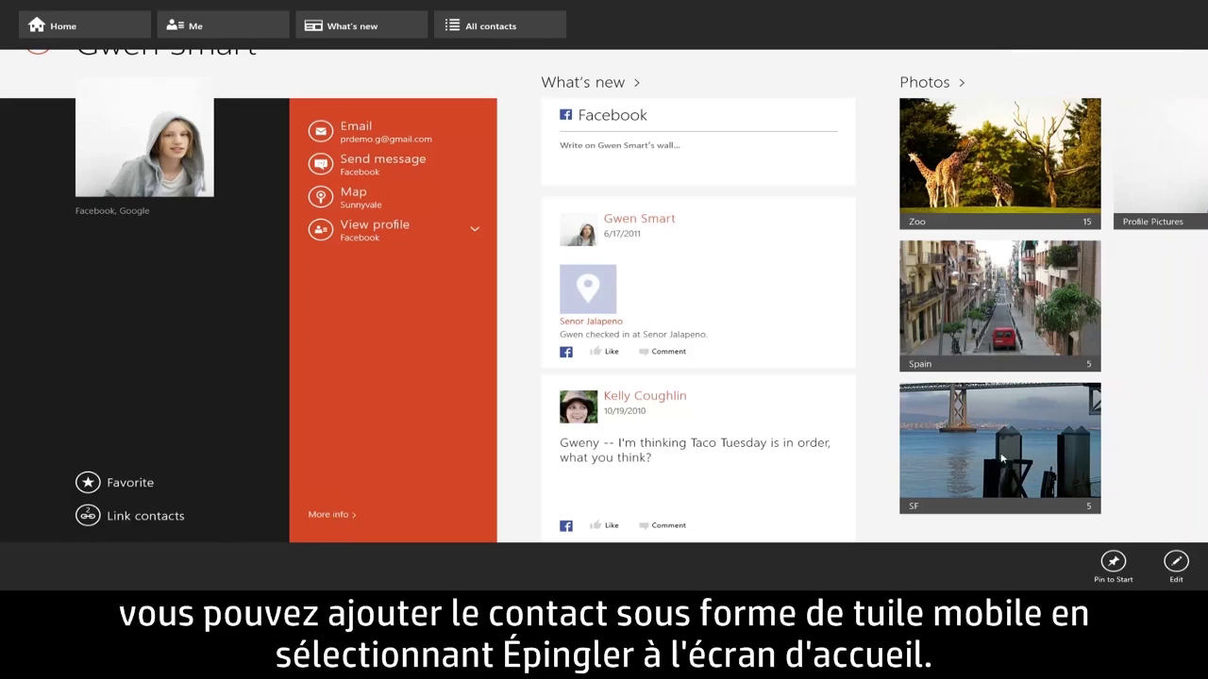
# Step: Pin the open contact's profile as a tile on the Start screen
pyautogui.click(1111, 571)
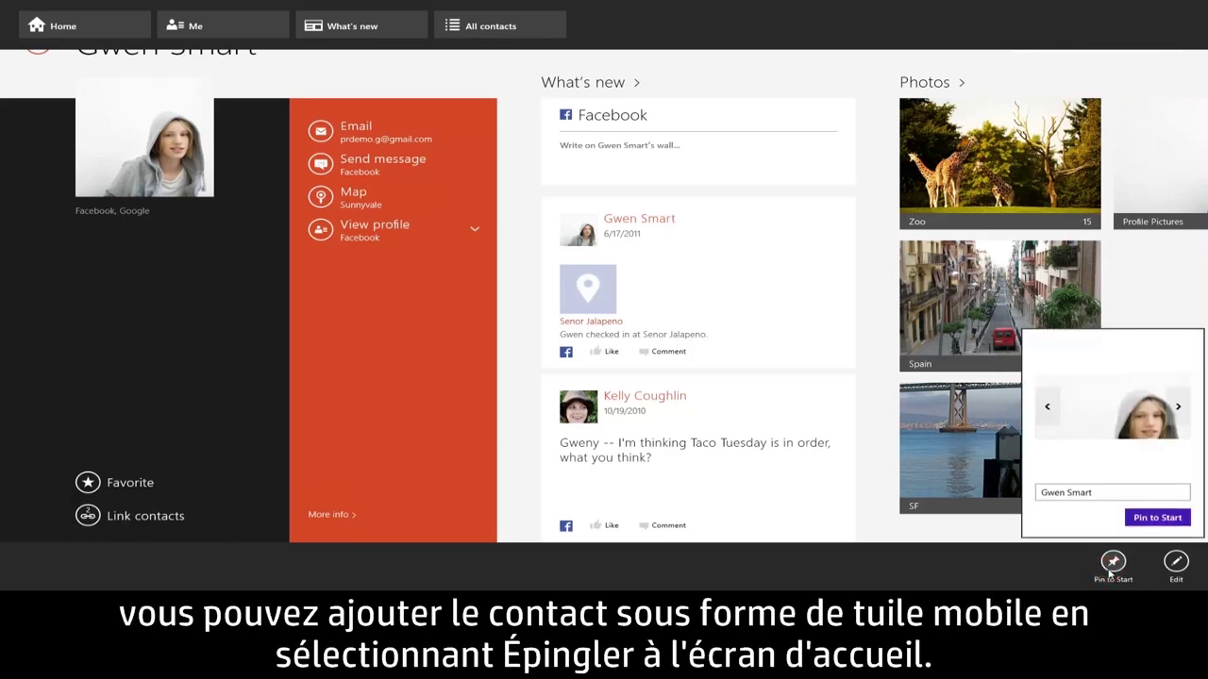
pyautogui.click(1156, 517)
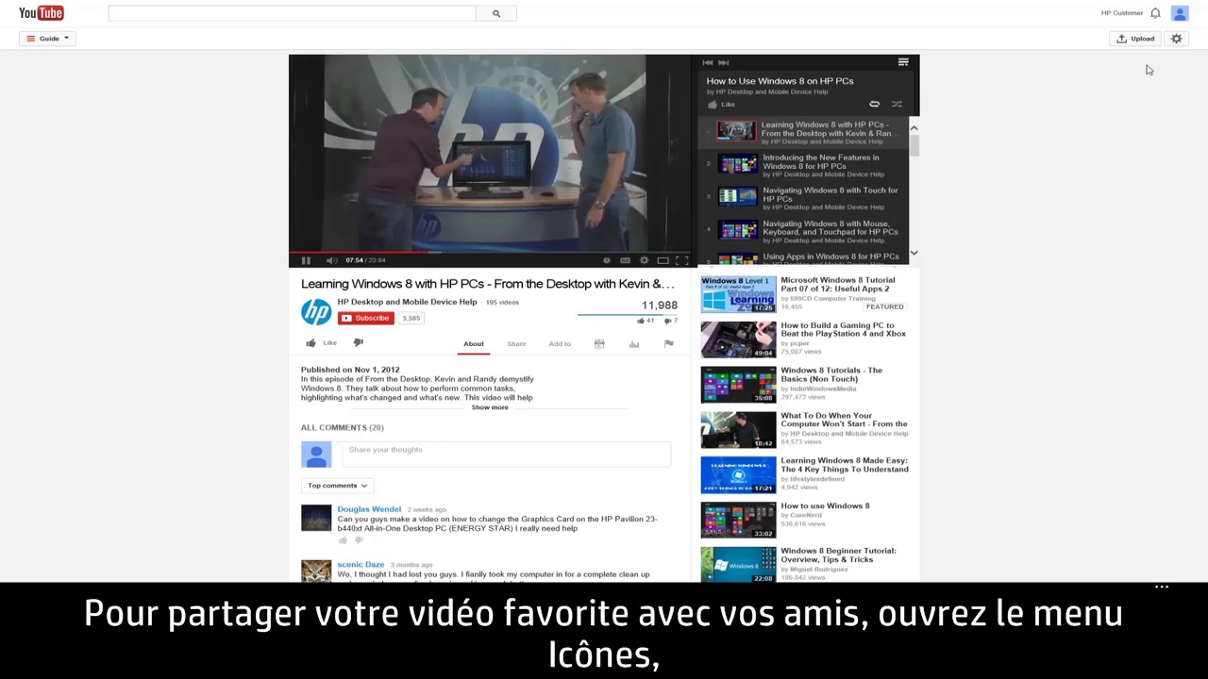
# Step: Share the Learning Windows 8 with HP PCs video through People, posting from Facebook
pyautogui.moveTo(1206, 4)
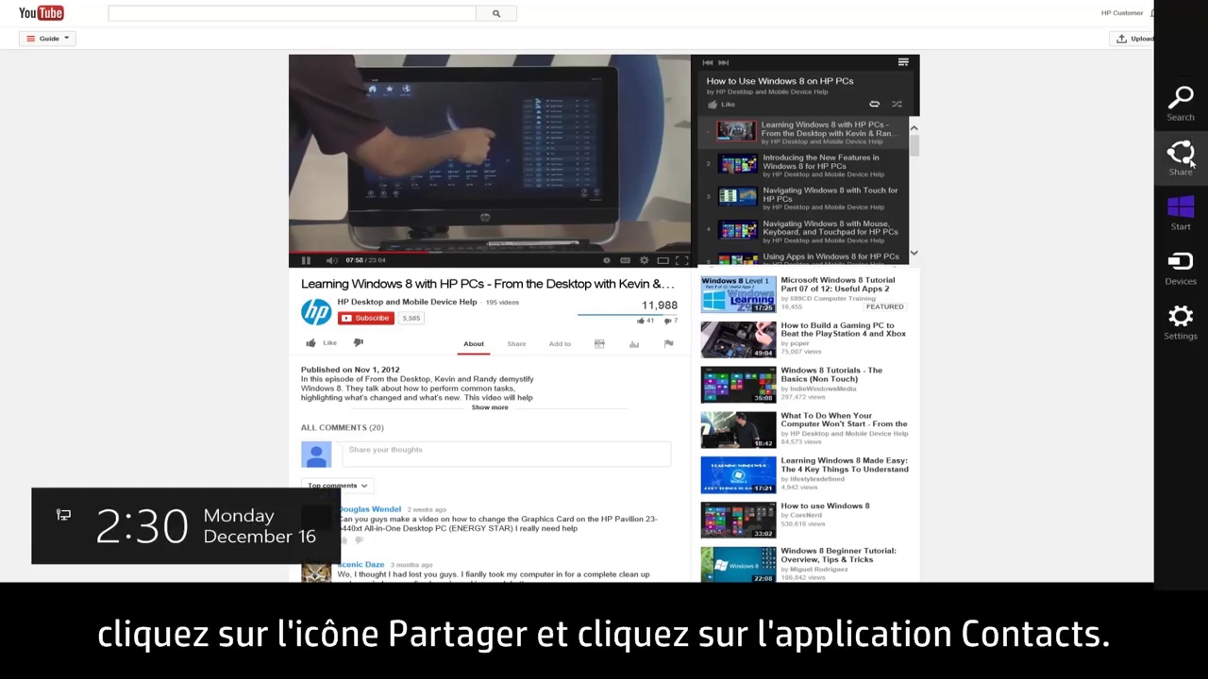
pyautogui.click(1186, 153)
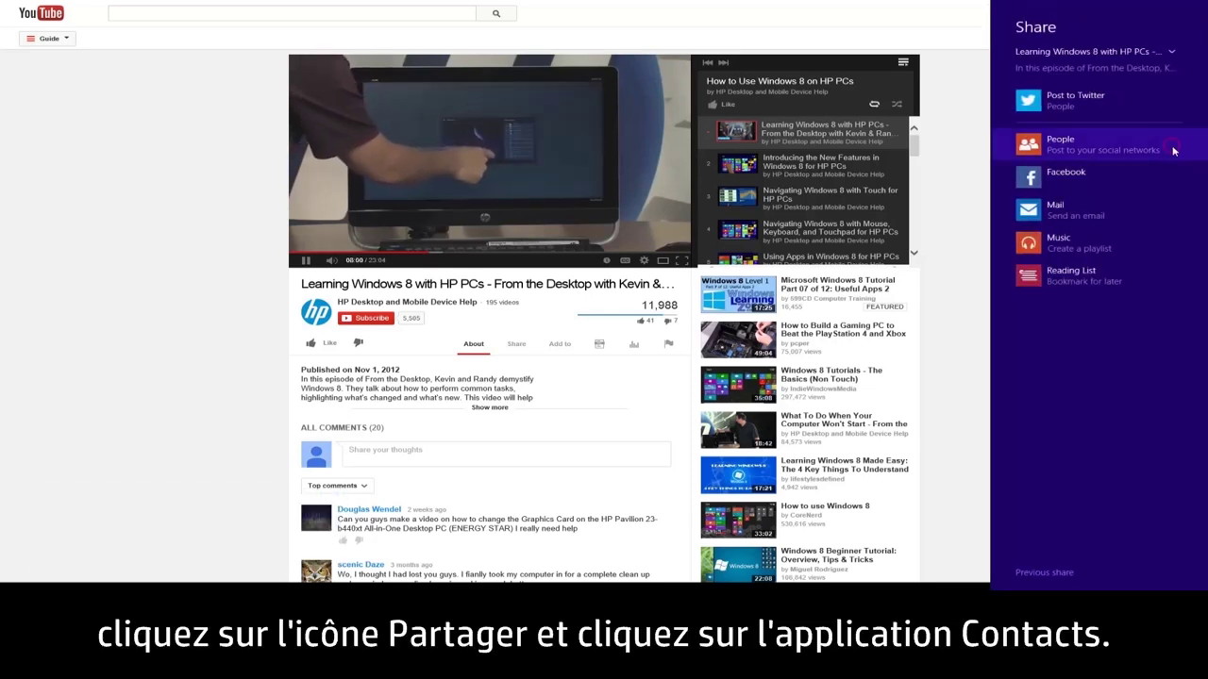
pyautogui.click(1175, 151)
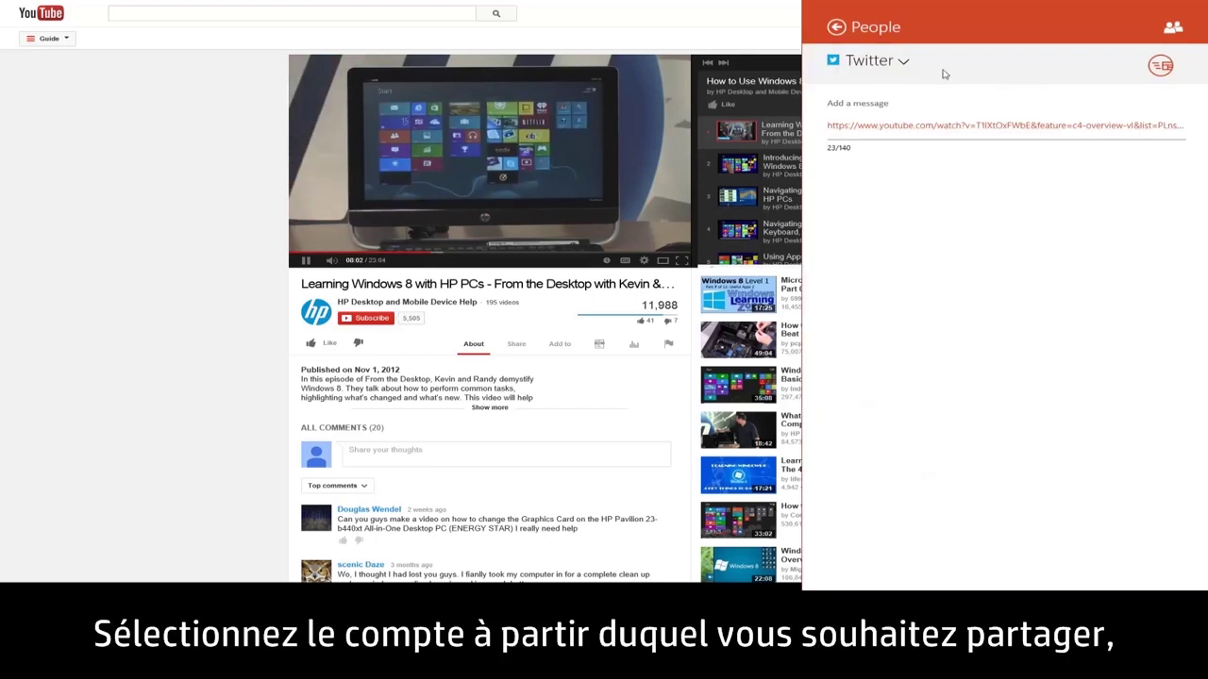
pyautogui.click(909, 61)
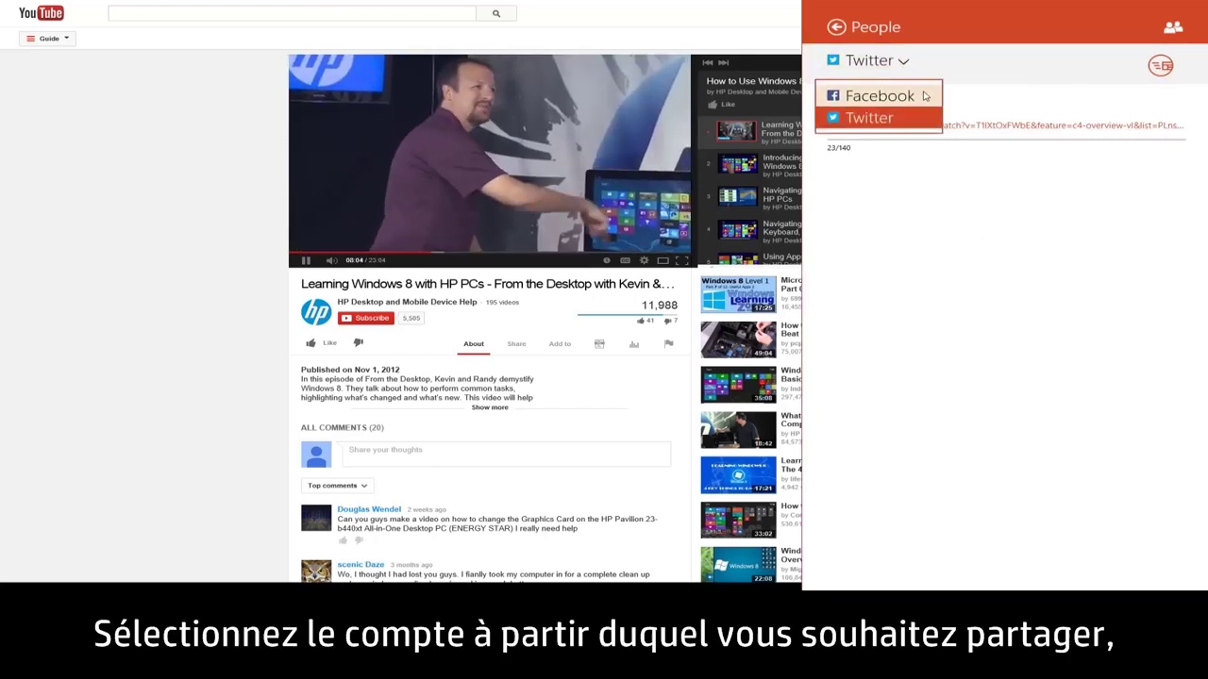
pyautogui.click(923, 95)
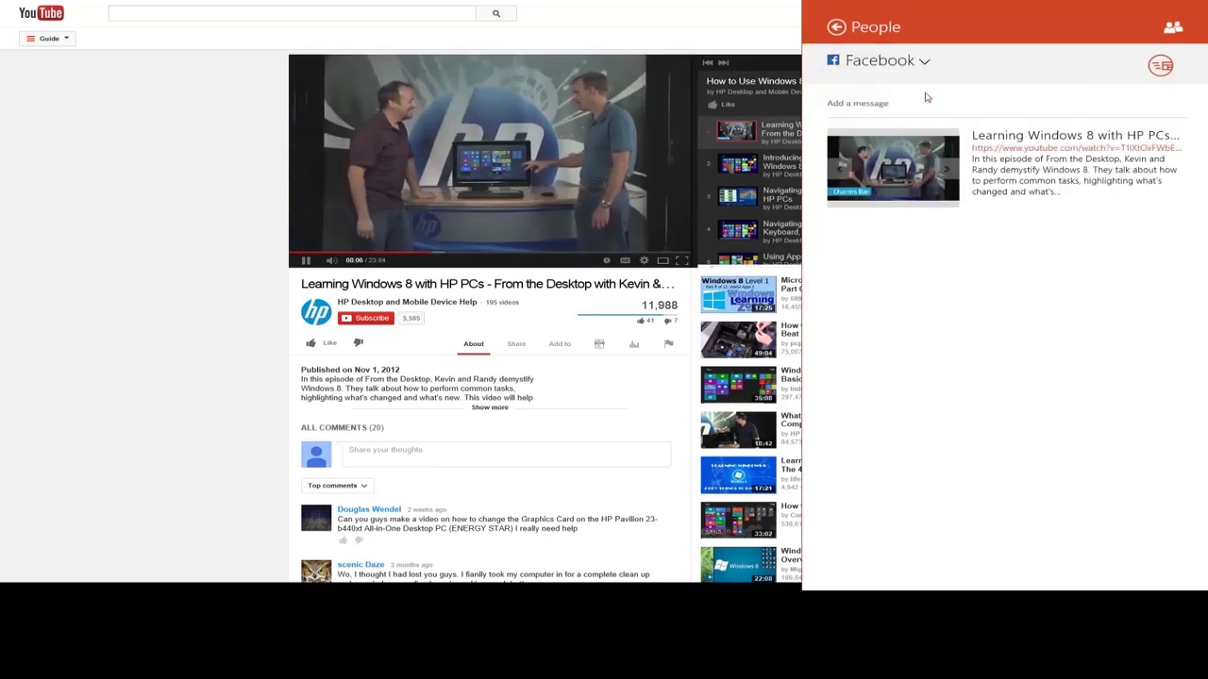
# Step: Send the post with the message 'Check out this video!' and view the What's new feed
pyautogui.click(937, 101)
pyautogui.write('Check out this video!')
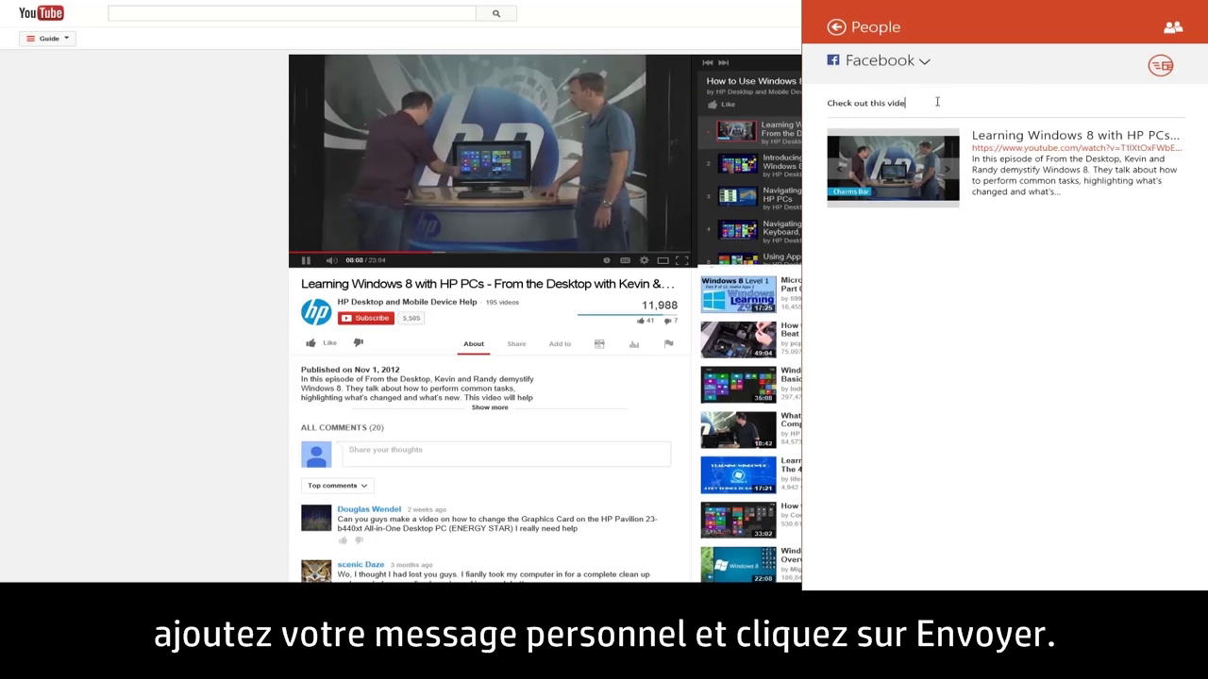
pyautogui.click(1159, 66)
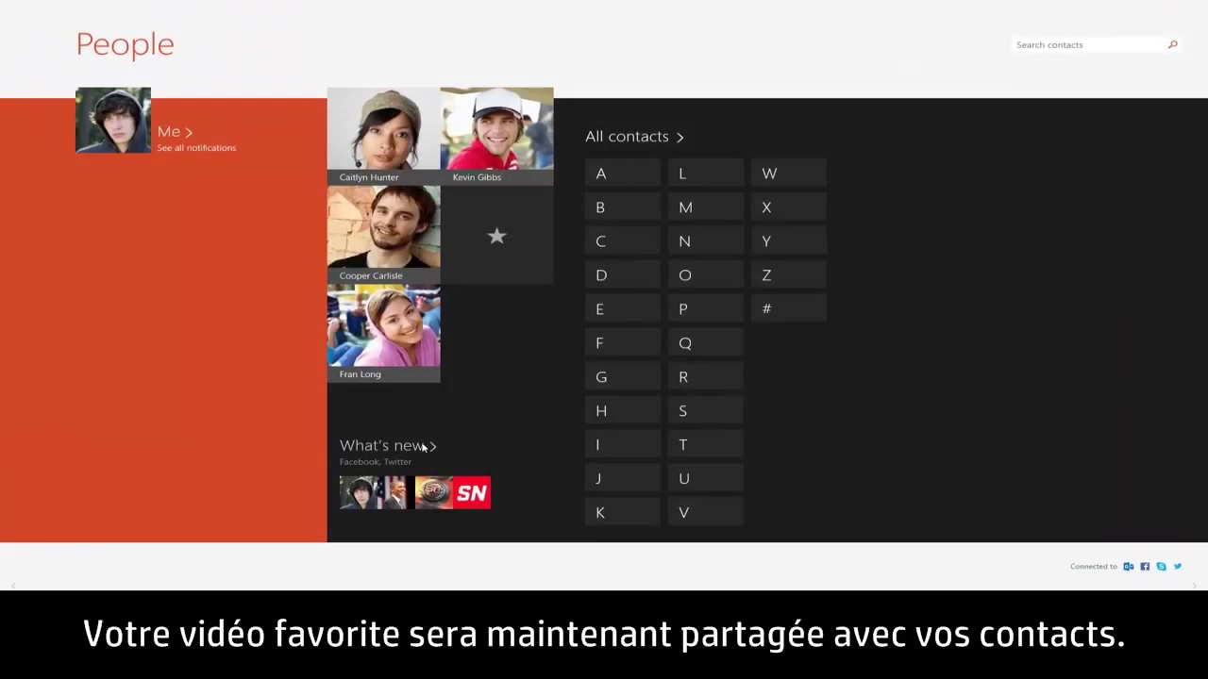
pyautogui.click(422, 446)
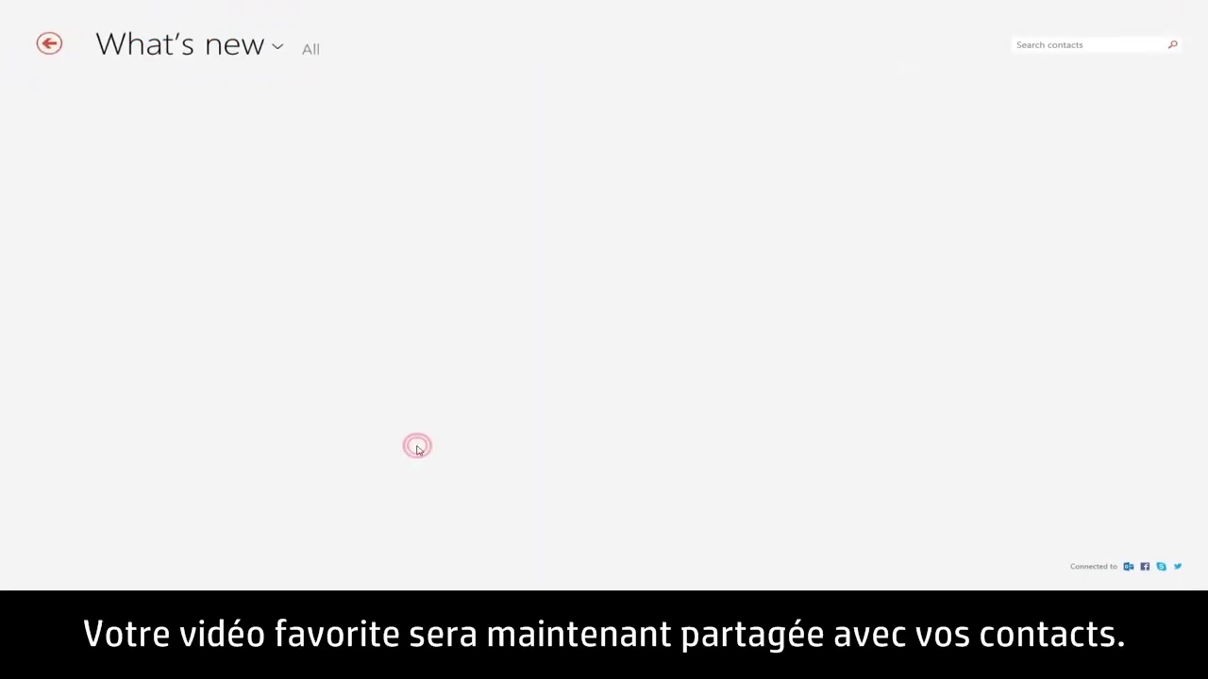